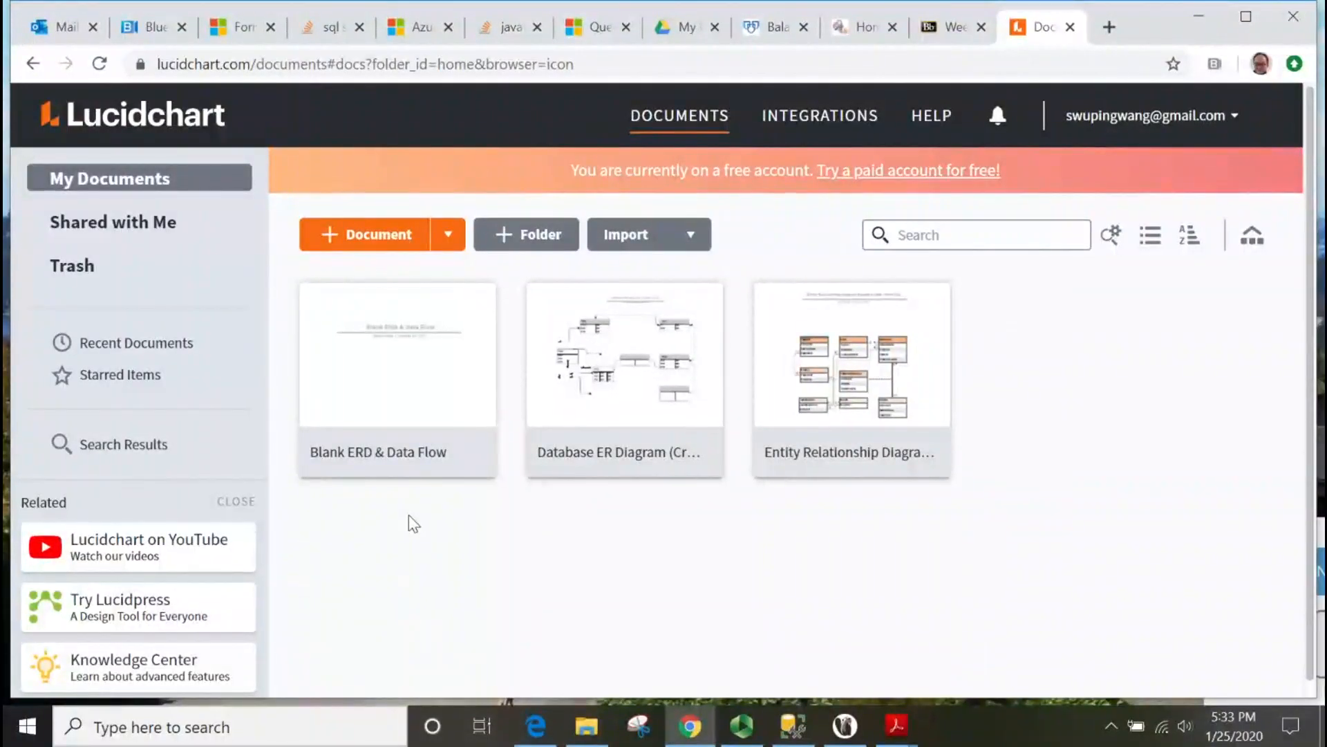
Open the Blank ERD & Data Flow document and place two single-column Entity shapes side by side, 1.25 in apart
mouse_move(404, 446)
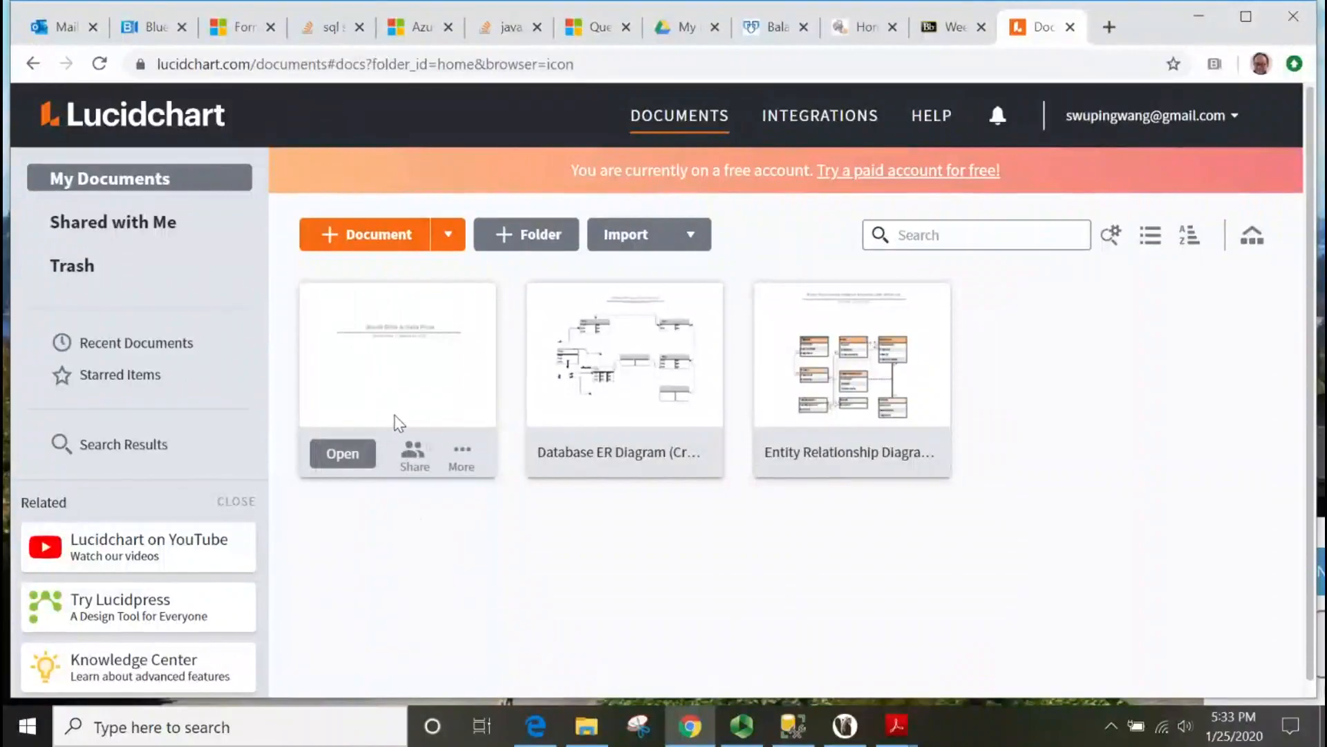
left_click(349, 453)
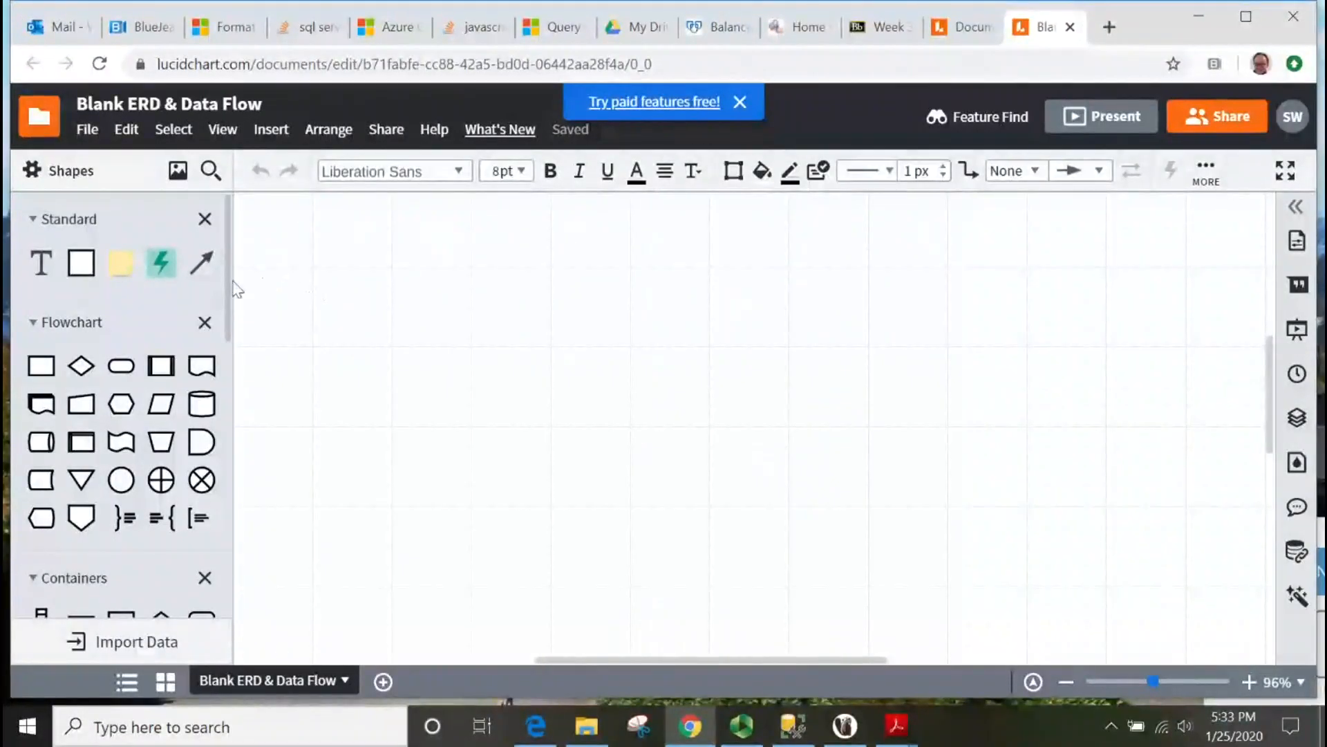
left_click_drag(229, 280, 229, 479)
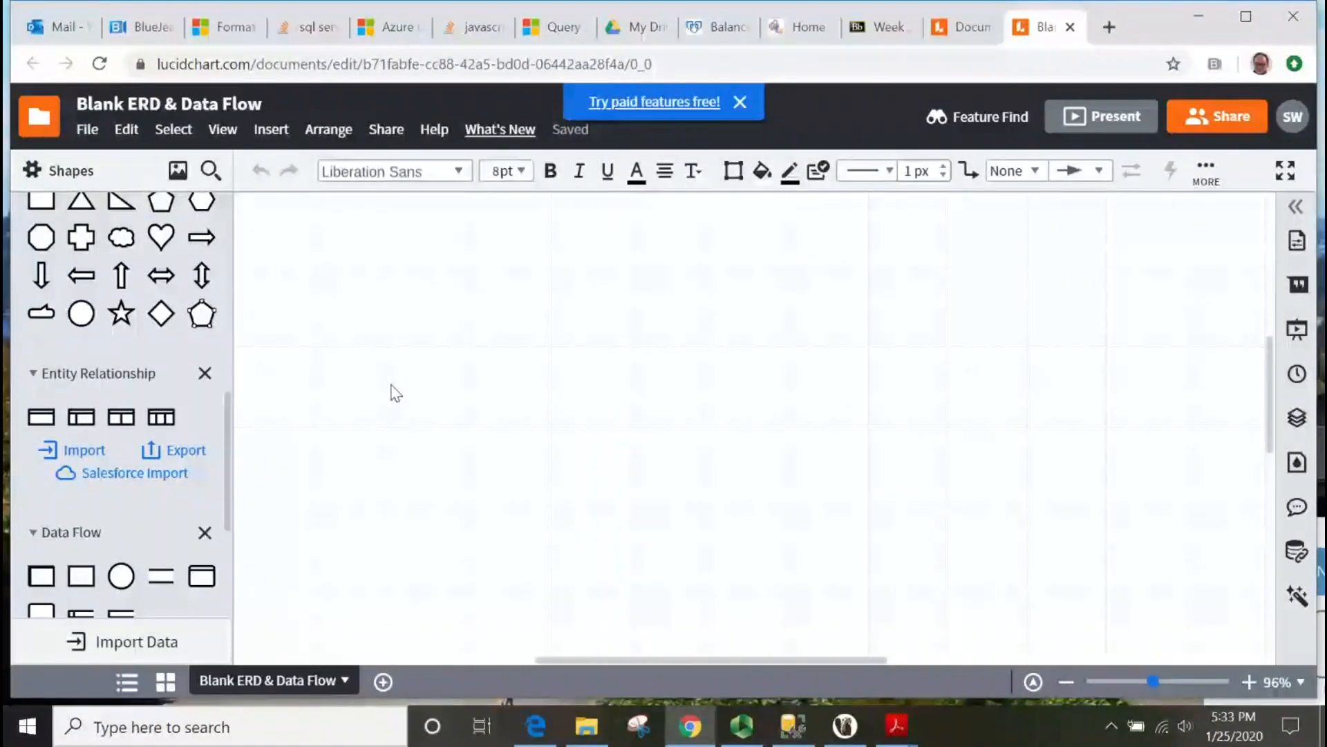
mouse_move(42, 417)
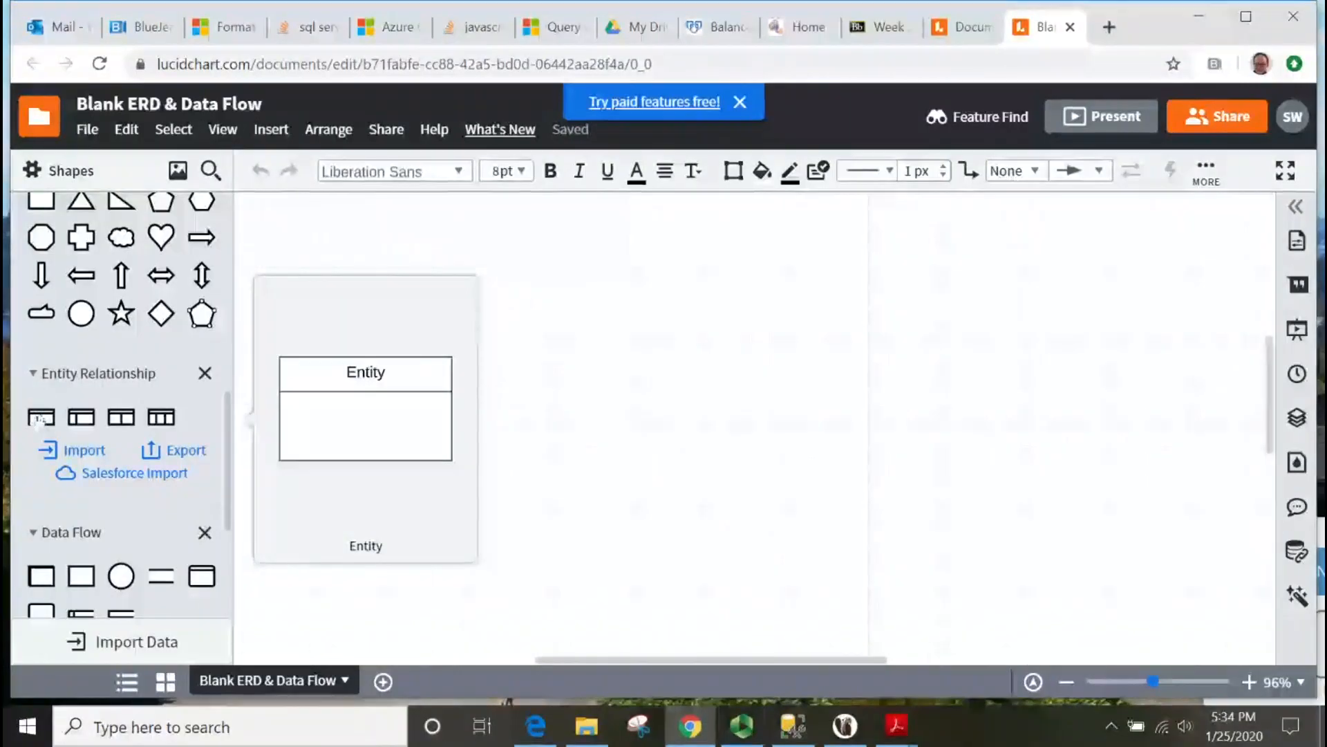
left_click_drag(40, 418, 518, 370)
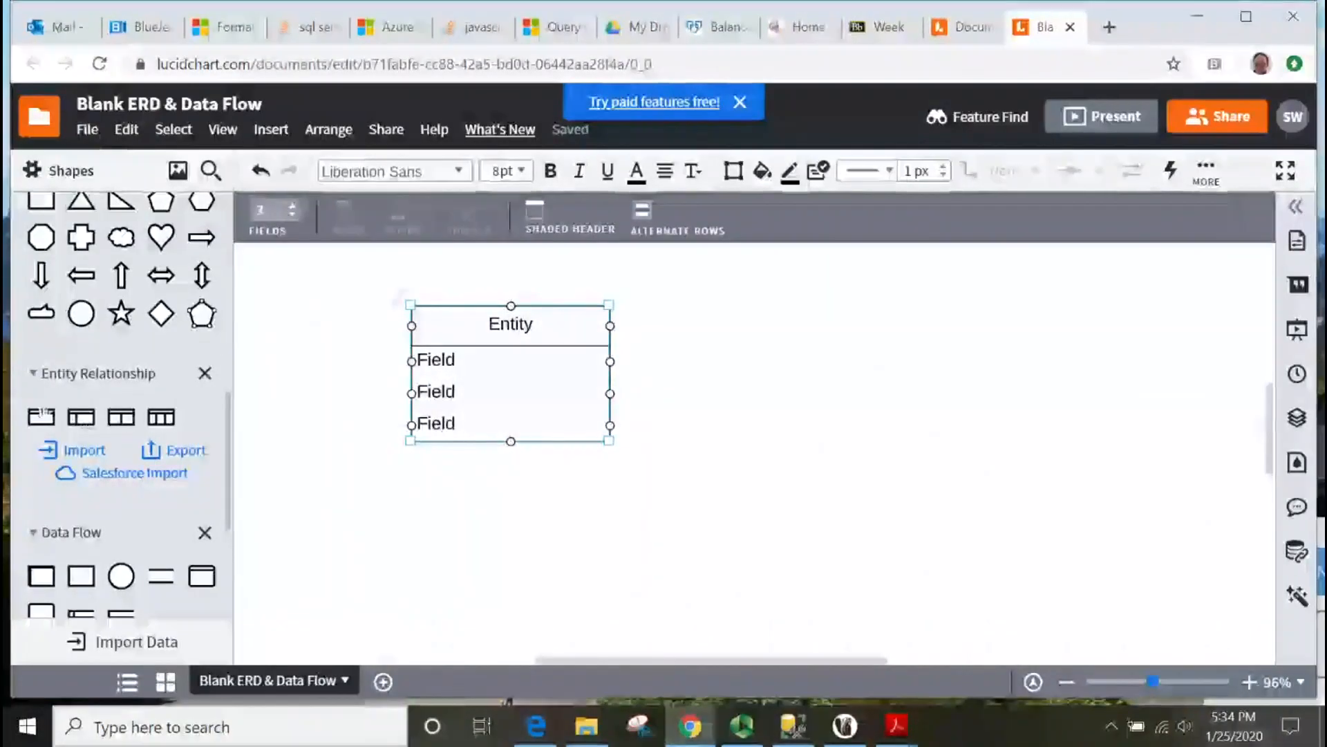
left_click_drag(41, 417, 217, 428)
left_click_drag(418, 420, 914, 359)
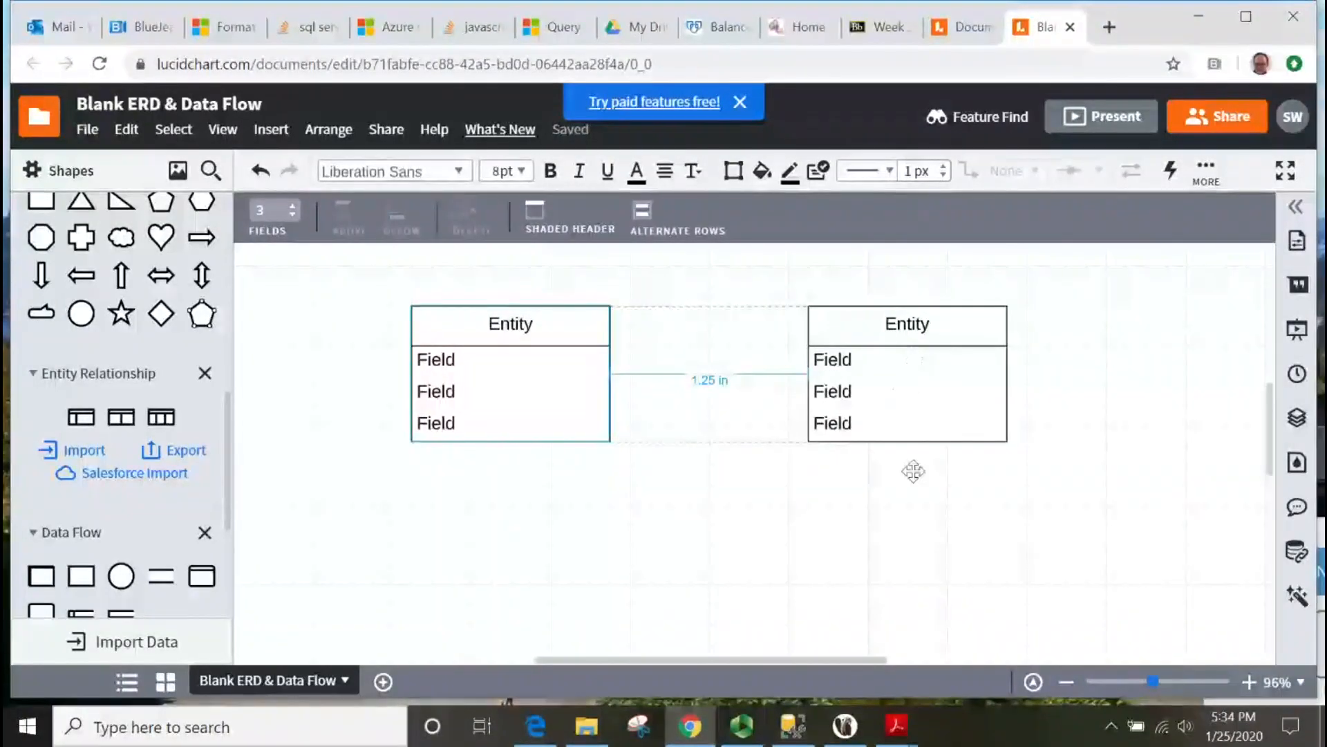
left_click(921, 516)
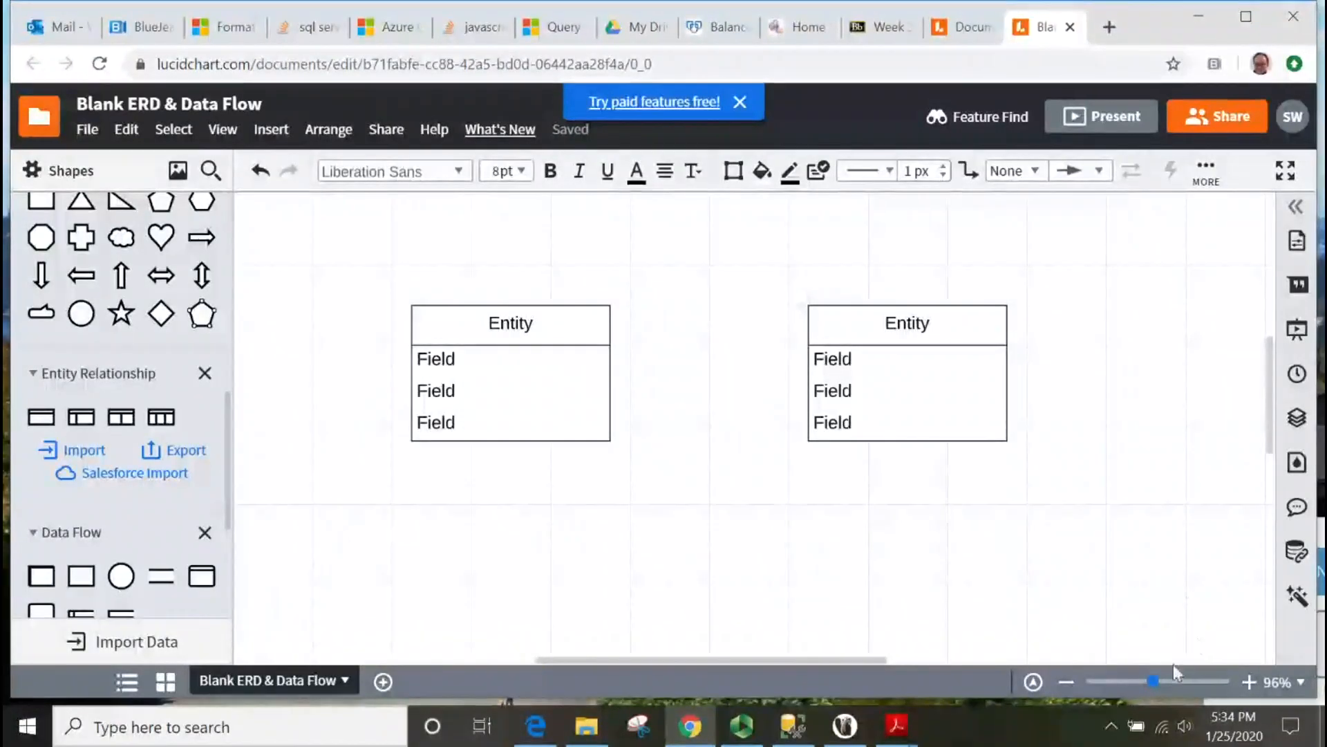
Rename the left entity Customer and dismiss the paid features banner
left_click_drag(1153, 686, 1163, 689)
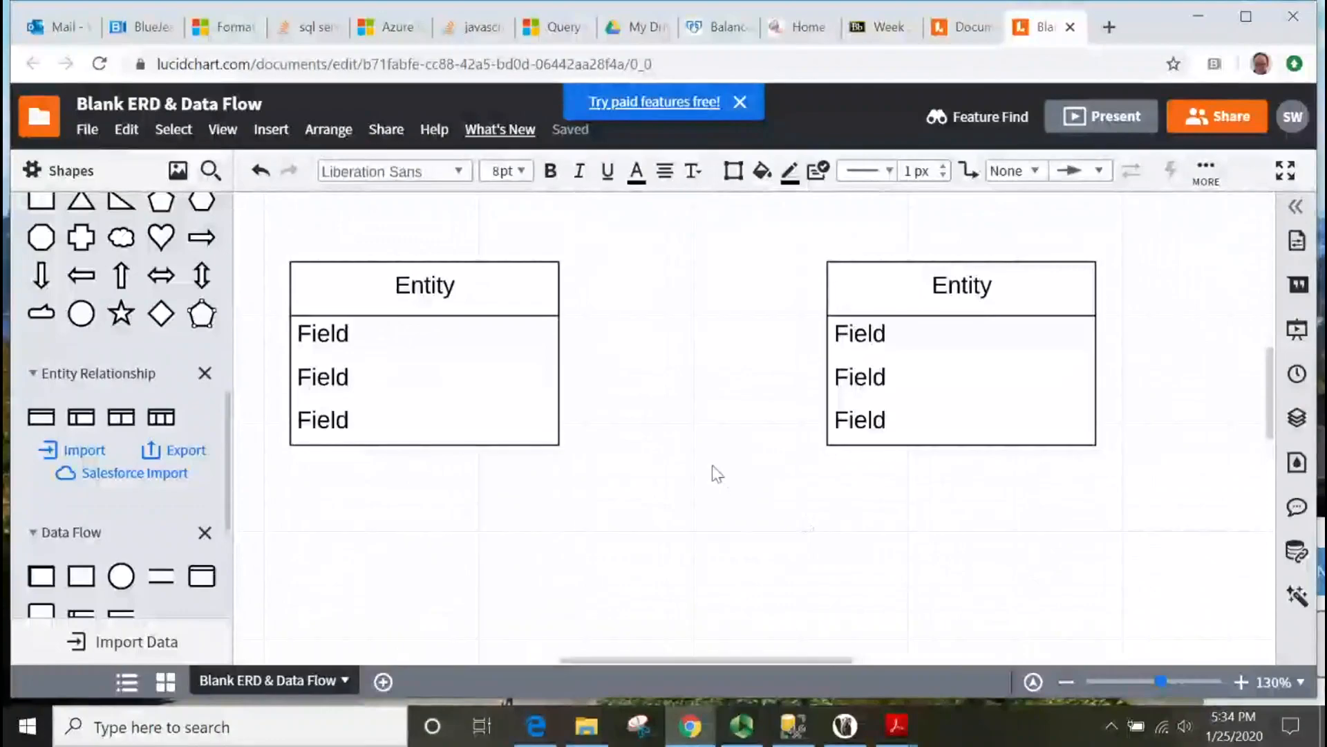
left_click(489, 317)
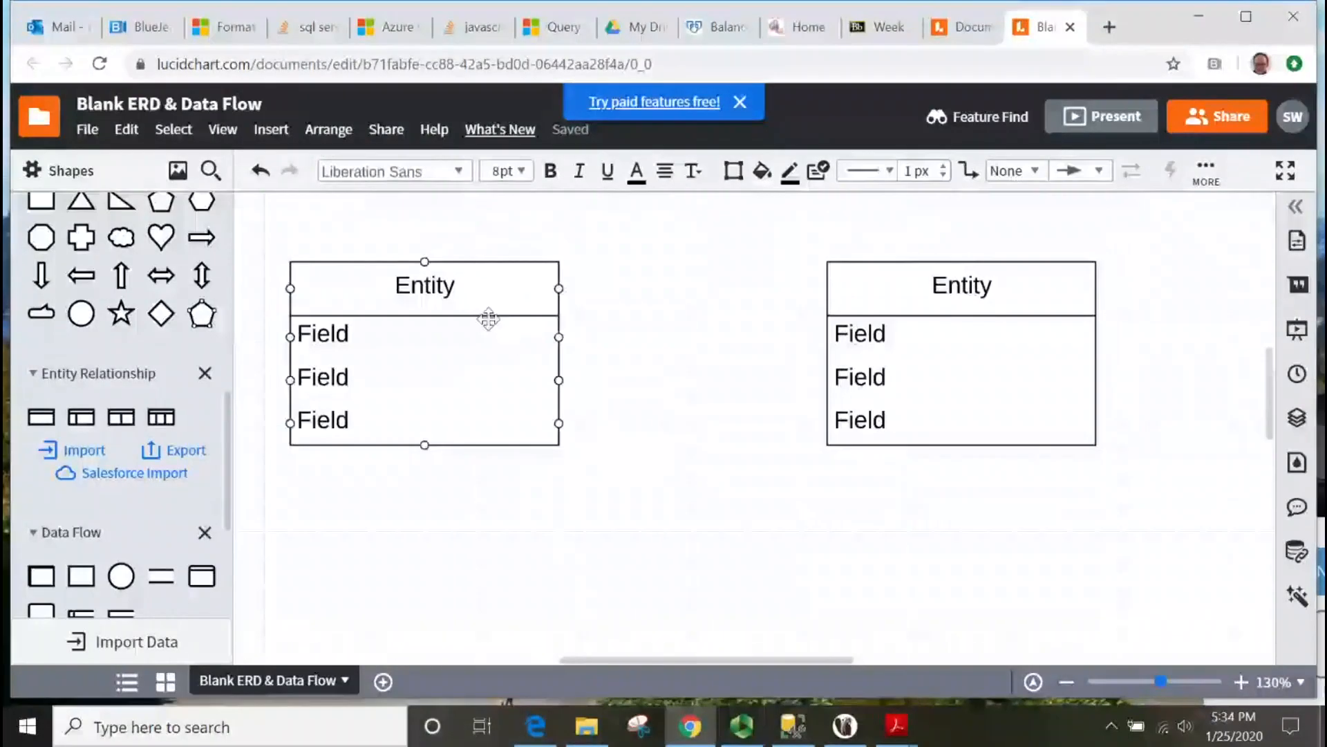
double_click(445, 291)
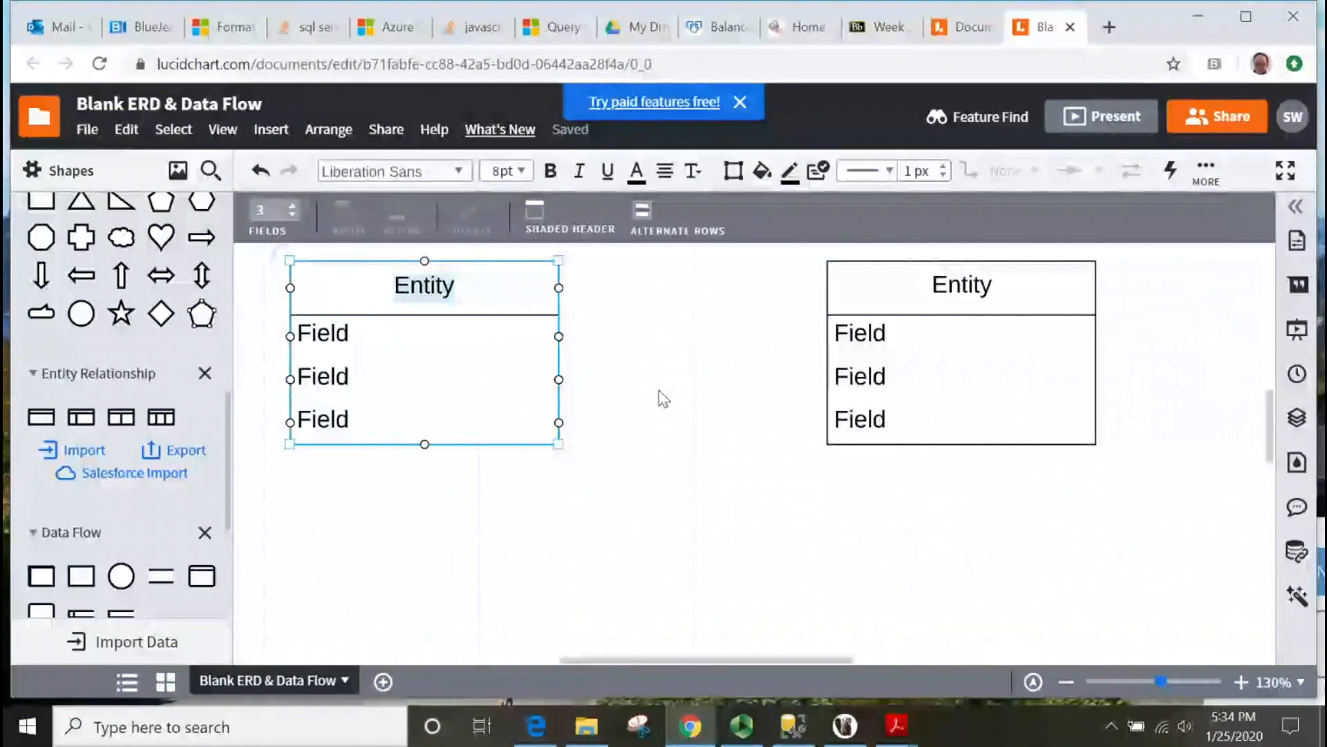
type("Custd")
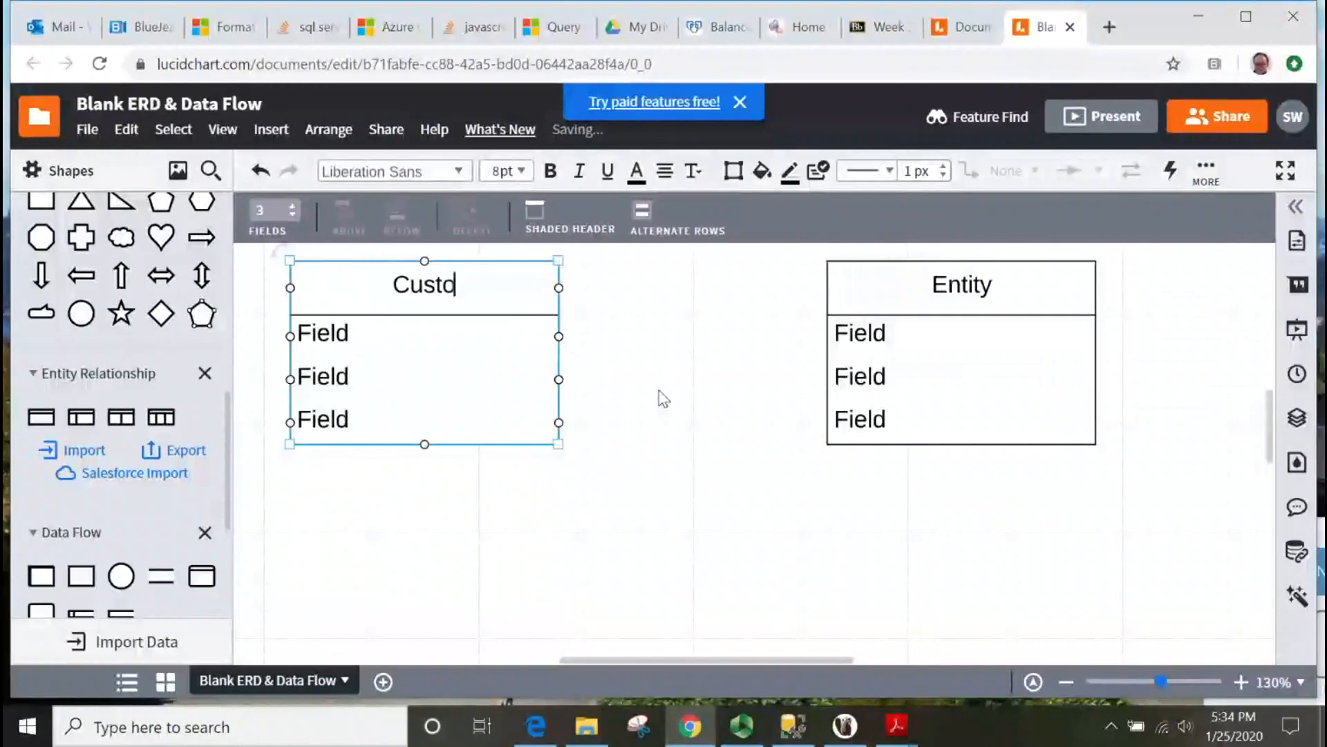
key("BackSpace")
type("omer")
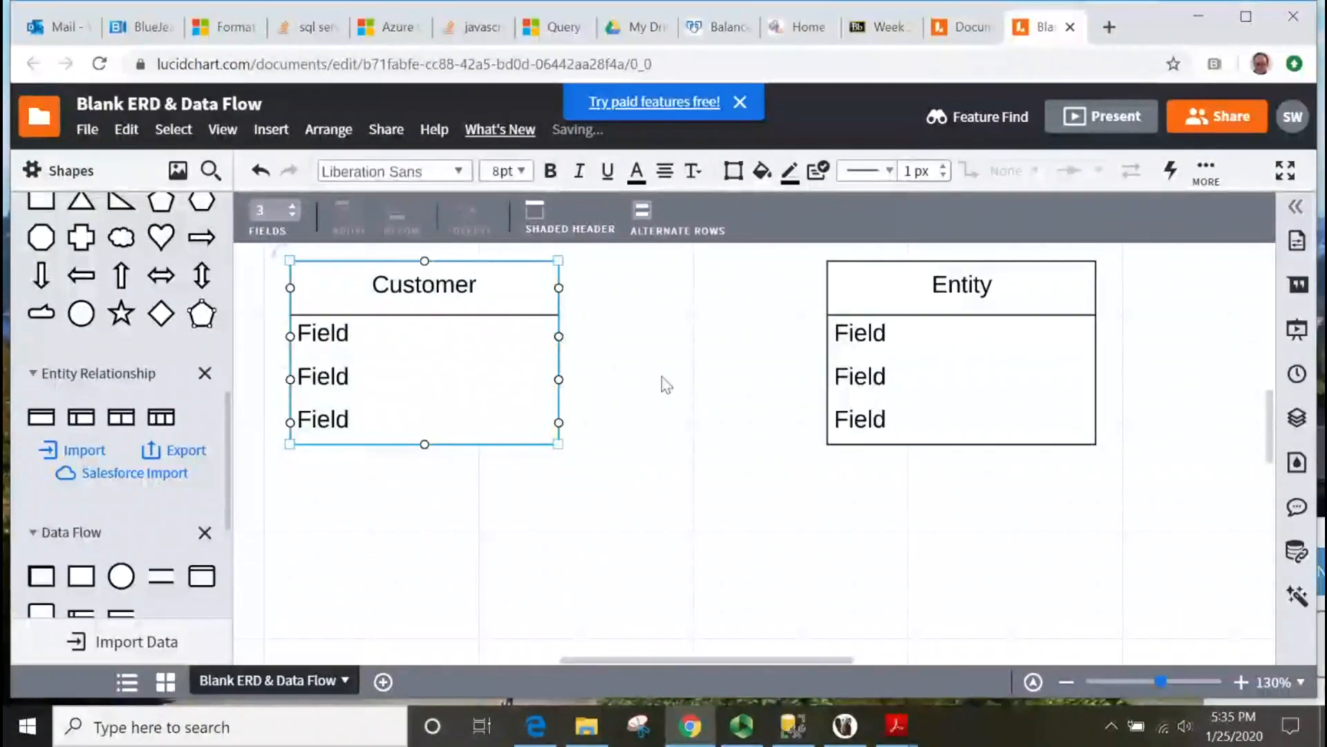
left_click(666, 382)
left_click(737, 104)
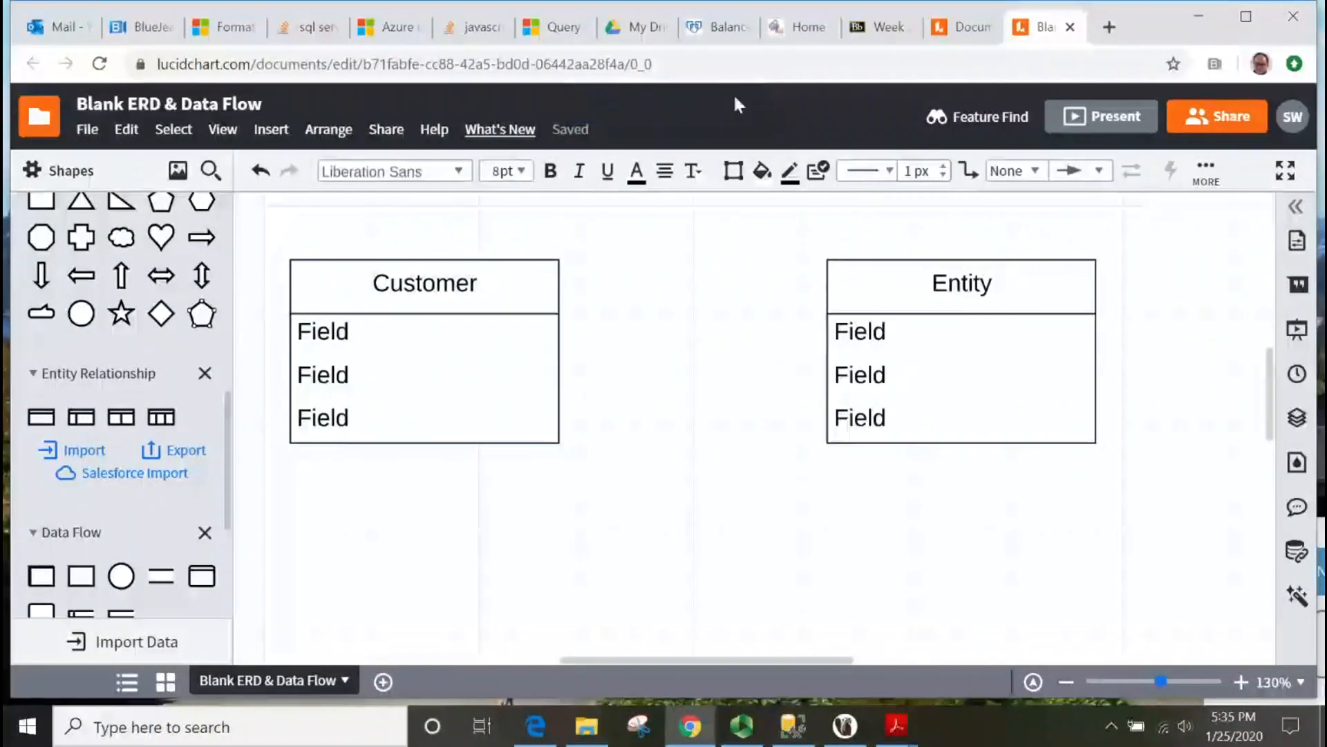
Rename the right entity Order
left_click(975, 284)
double_click(974, 283)
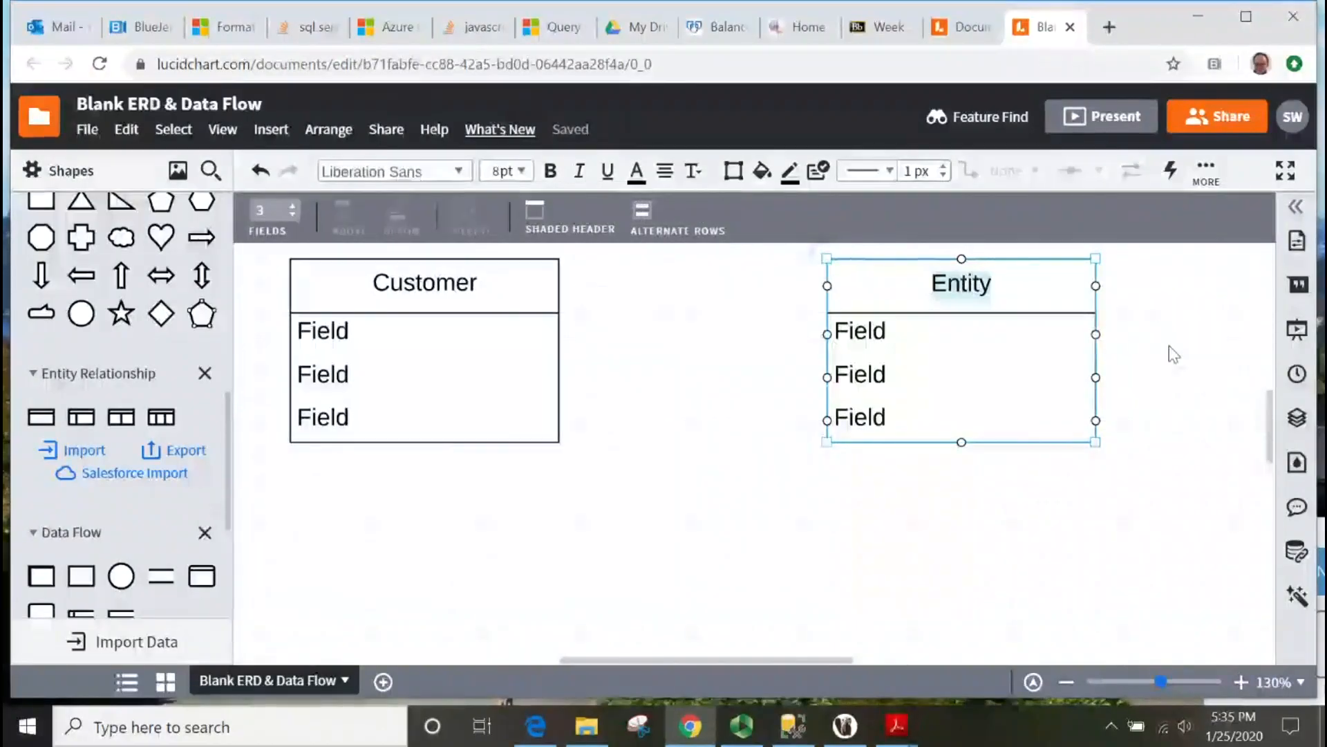
type("Order")
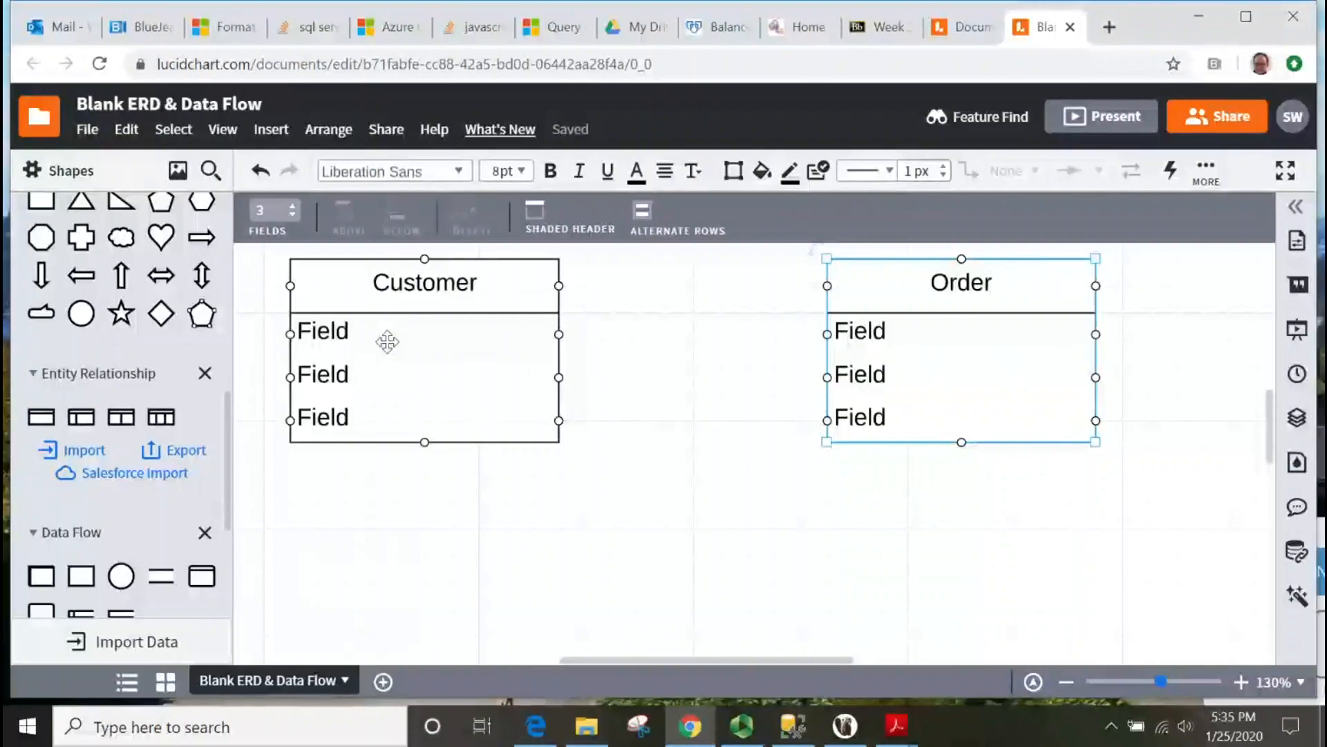
Name the first field of the Customer entity CustomerID
left_click(352, 334)
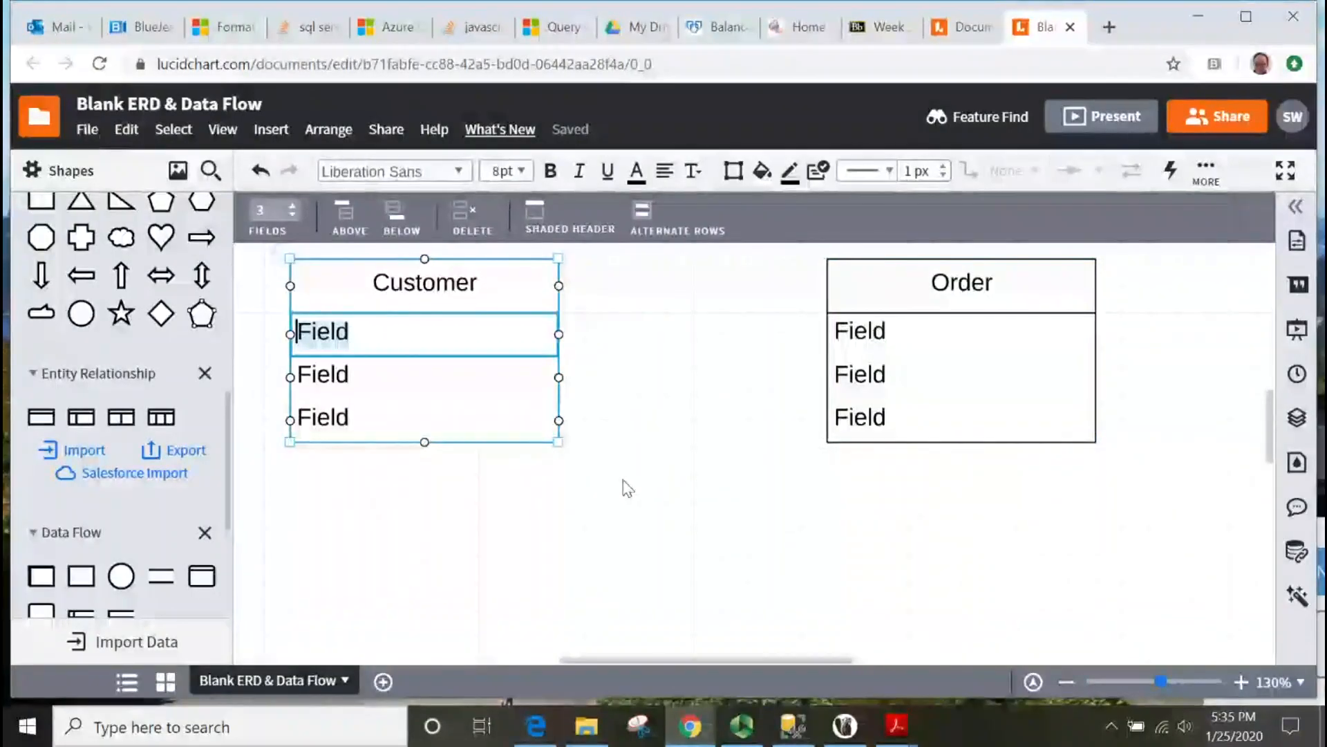
type("Cus")
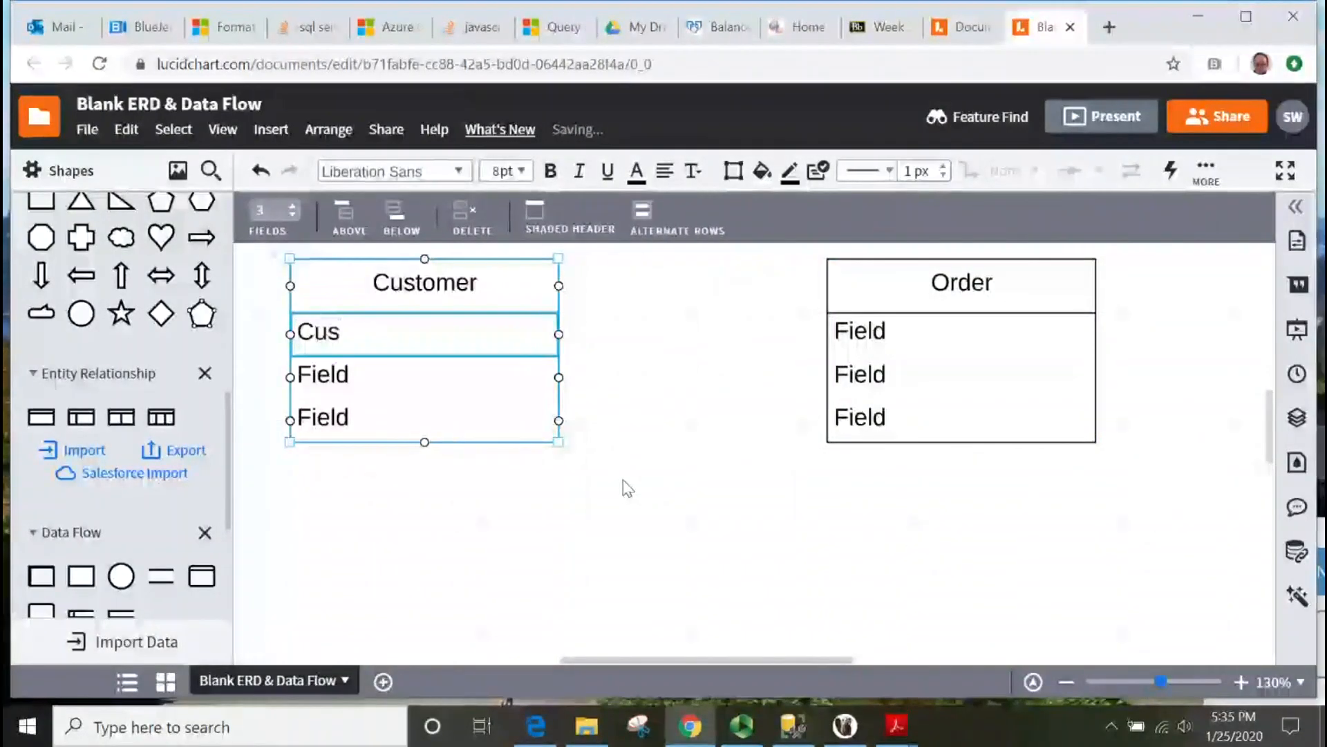
type("tomerID")
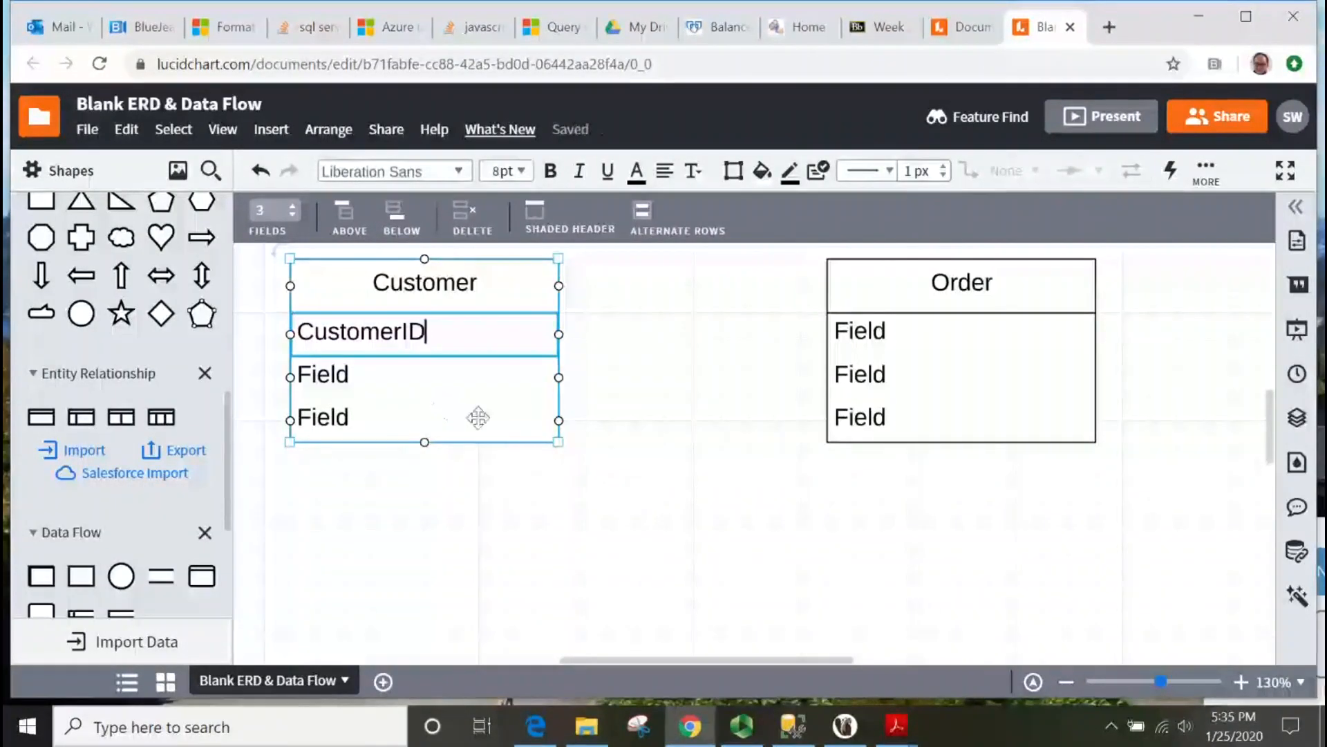
Name the first two fields of the Order entity OrderID and CustomerID
left_click(882, 338)
double_click(883, 340)
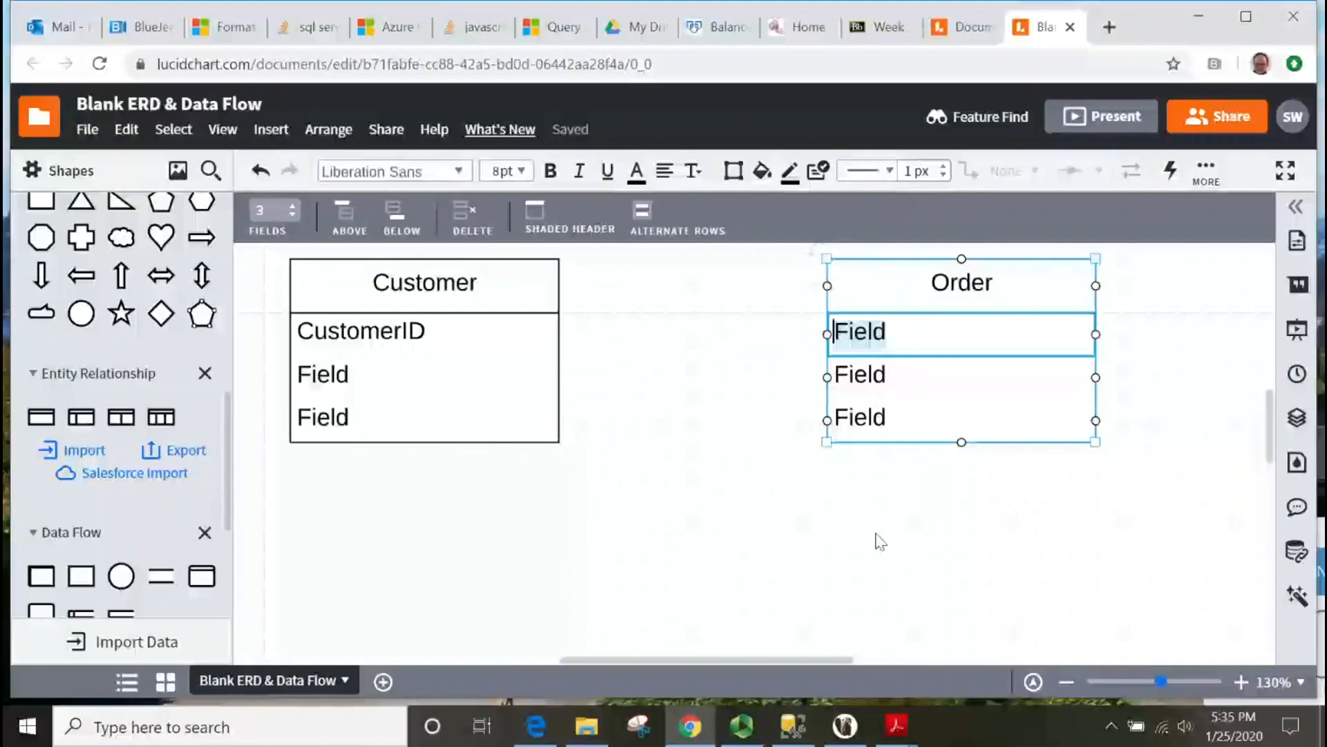
type("O")
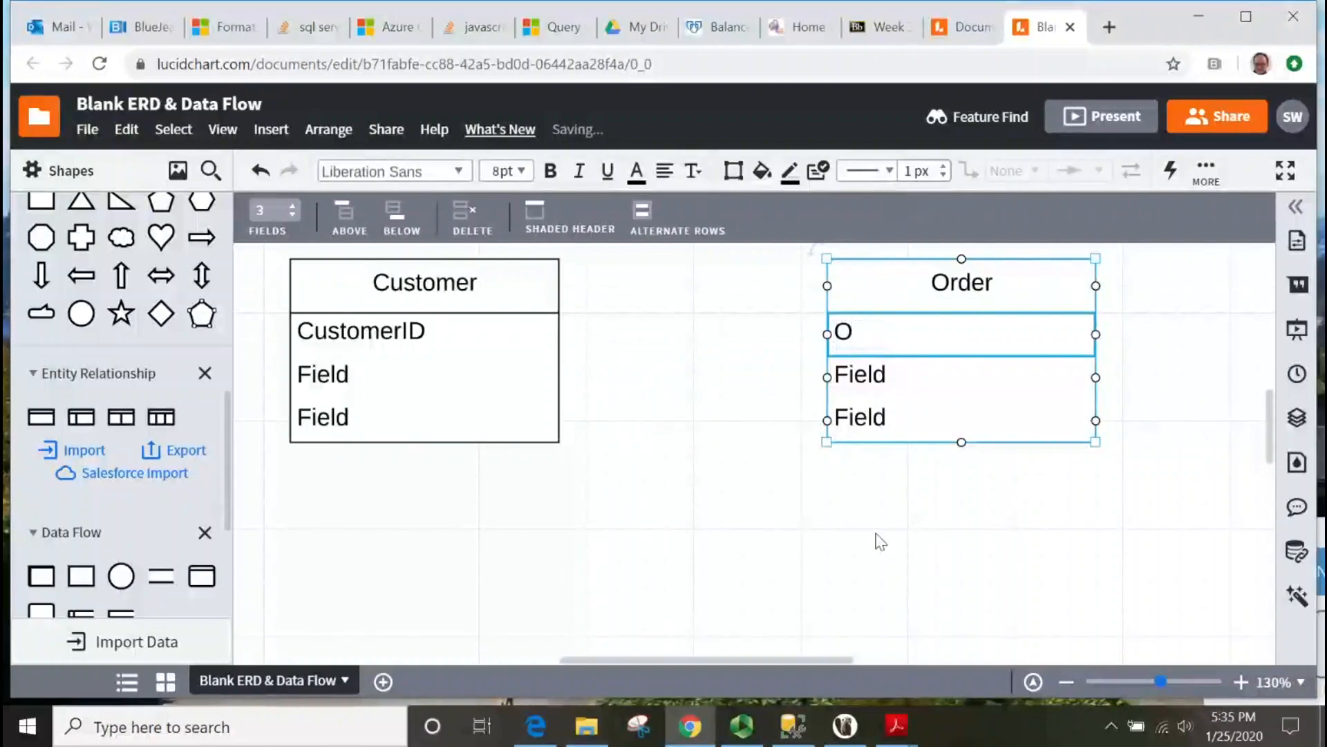
type("rderID")
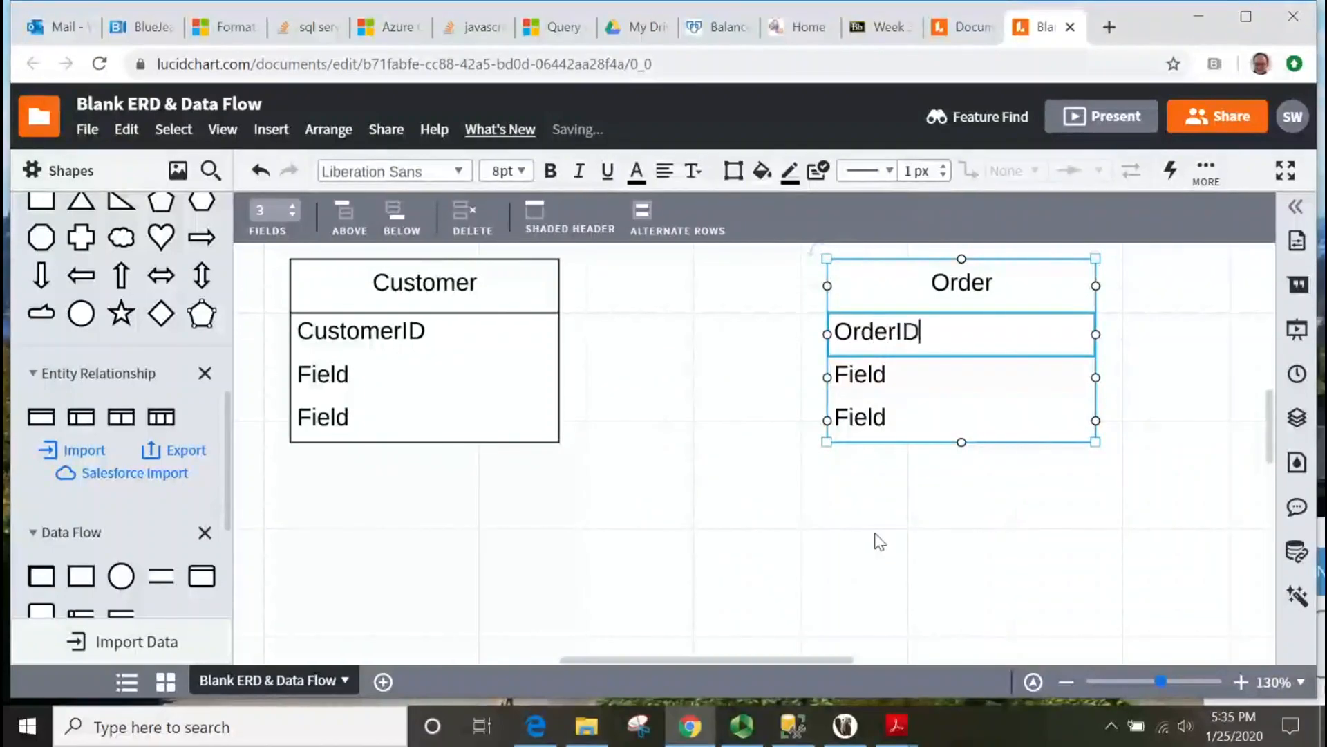
double_click(885, 383)
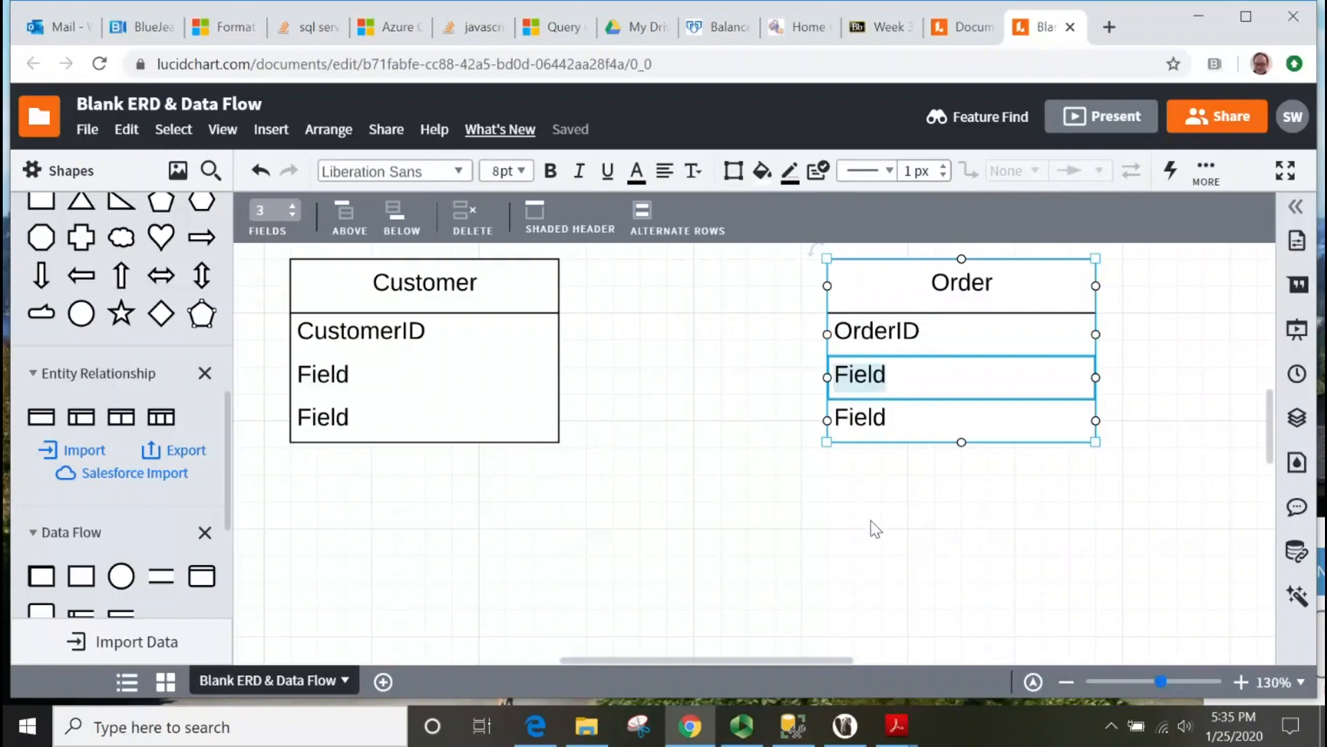
type("C")
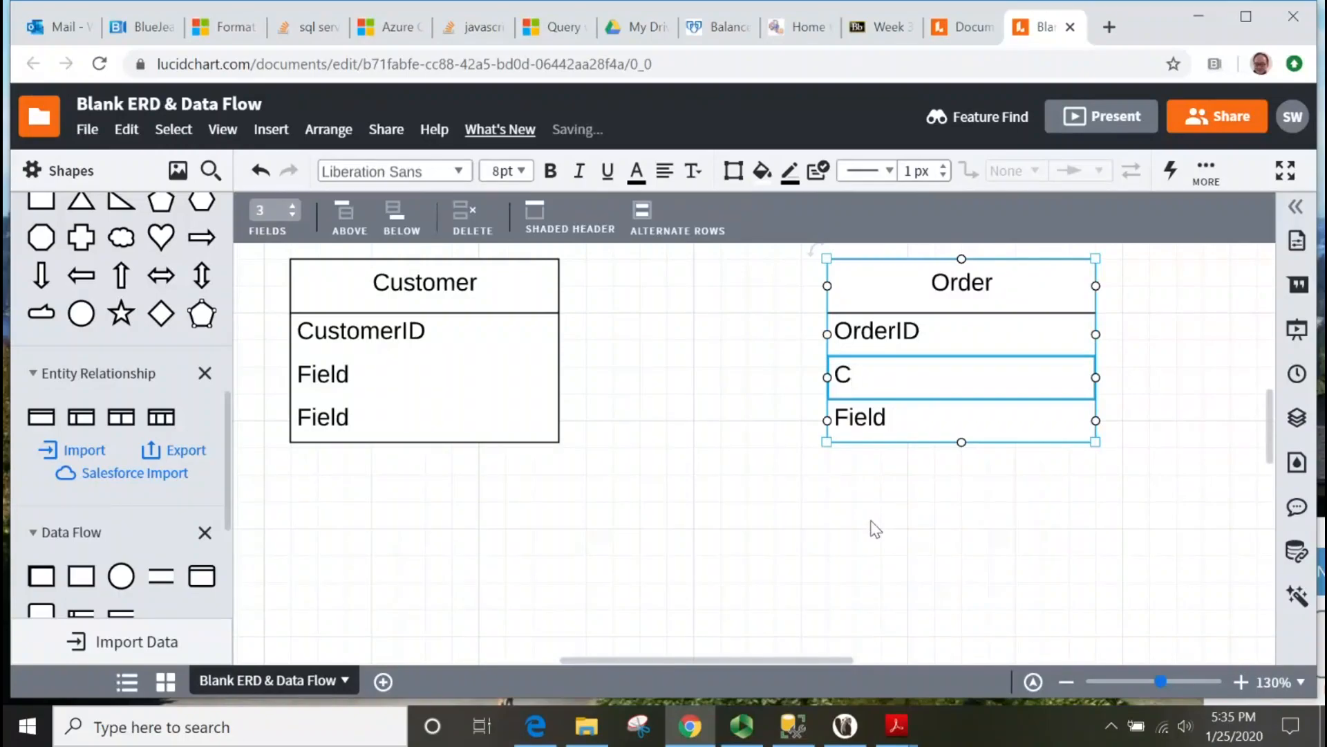
type("ustome")
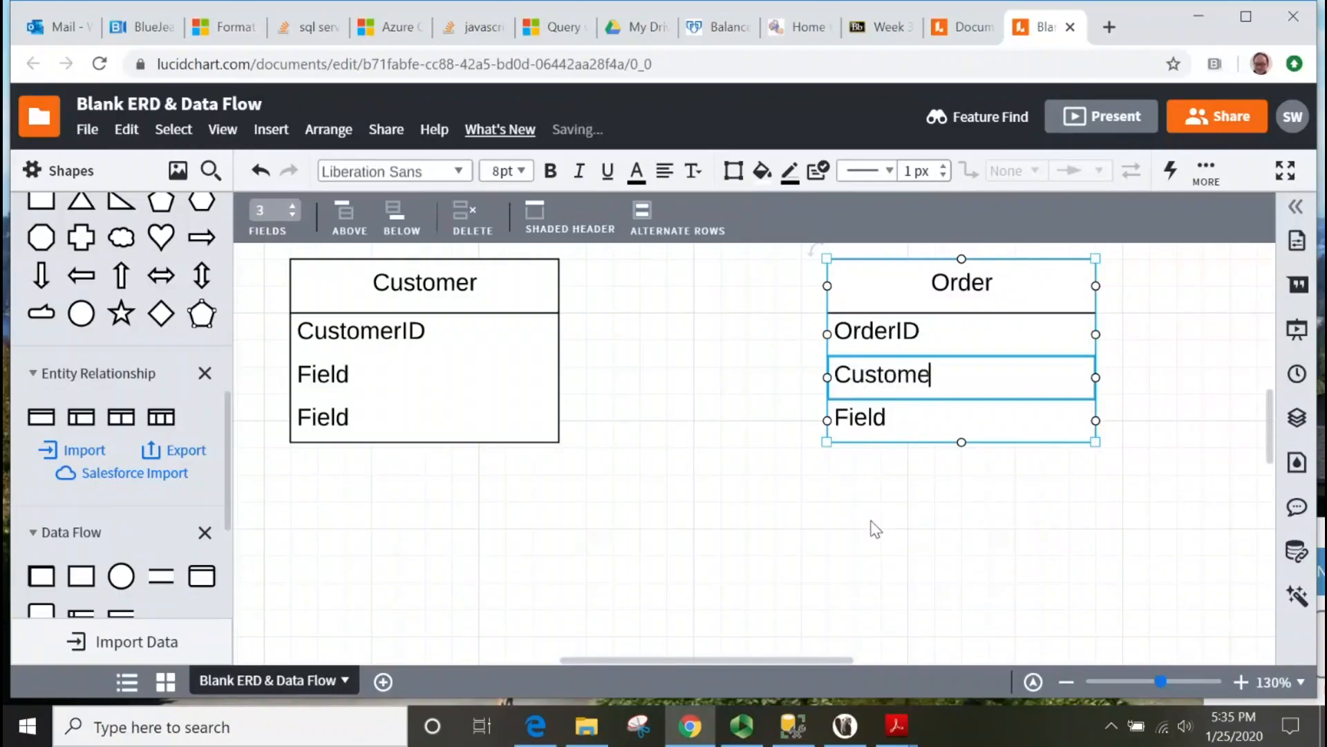
type("rID")
Delete the two unused placeholder field rows below CustomerID in the Customer entity
left_click(370, 382)
left_click(370, 382)
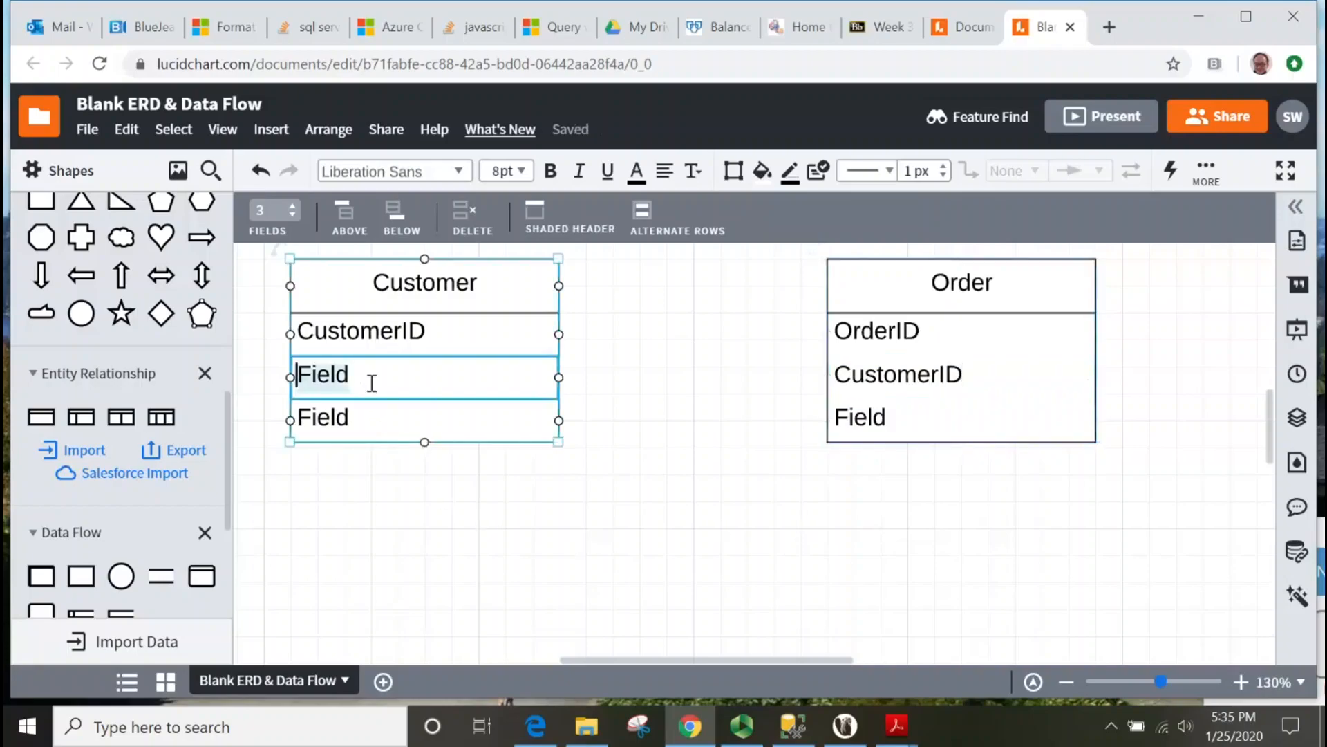
right_click(418, 378)
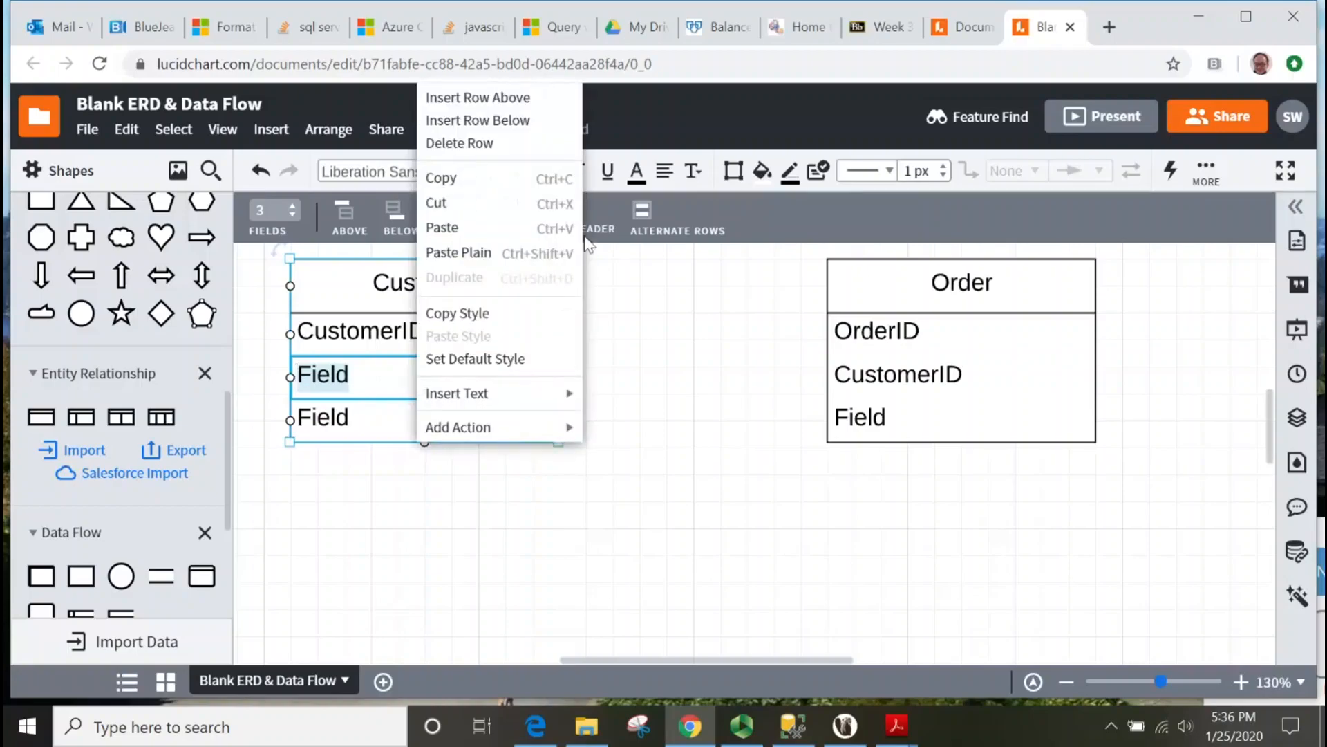
left_click(511, 159)
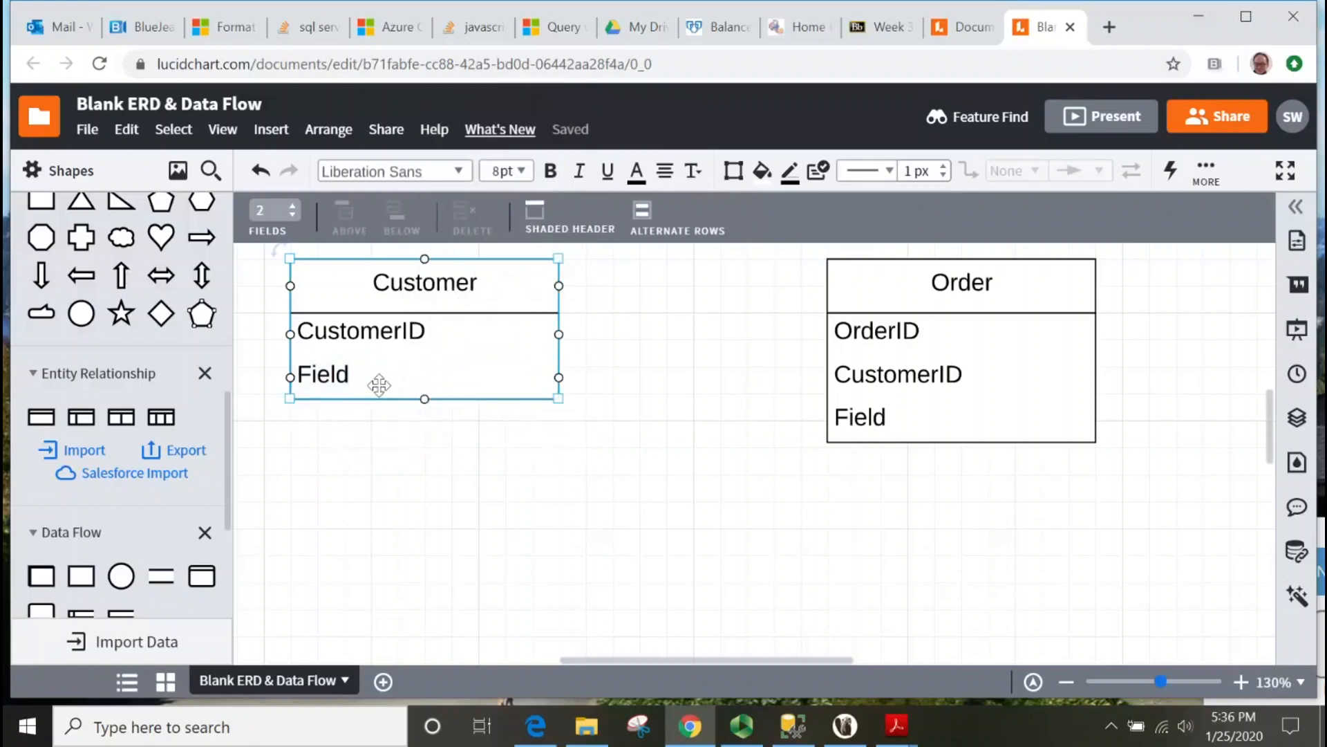
double_click(380, 384)
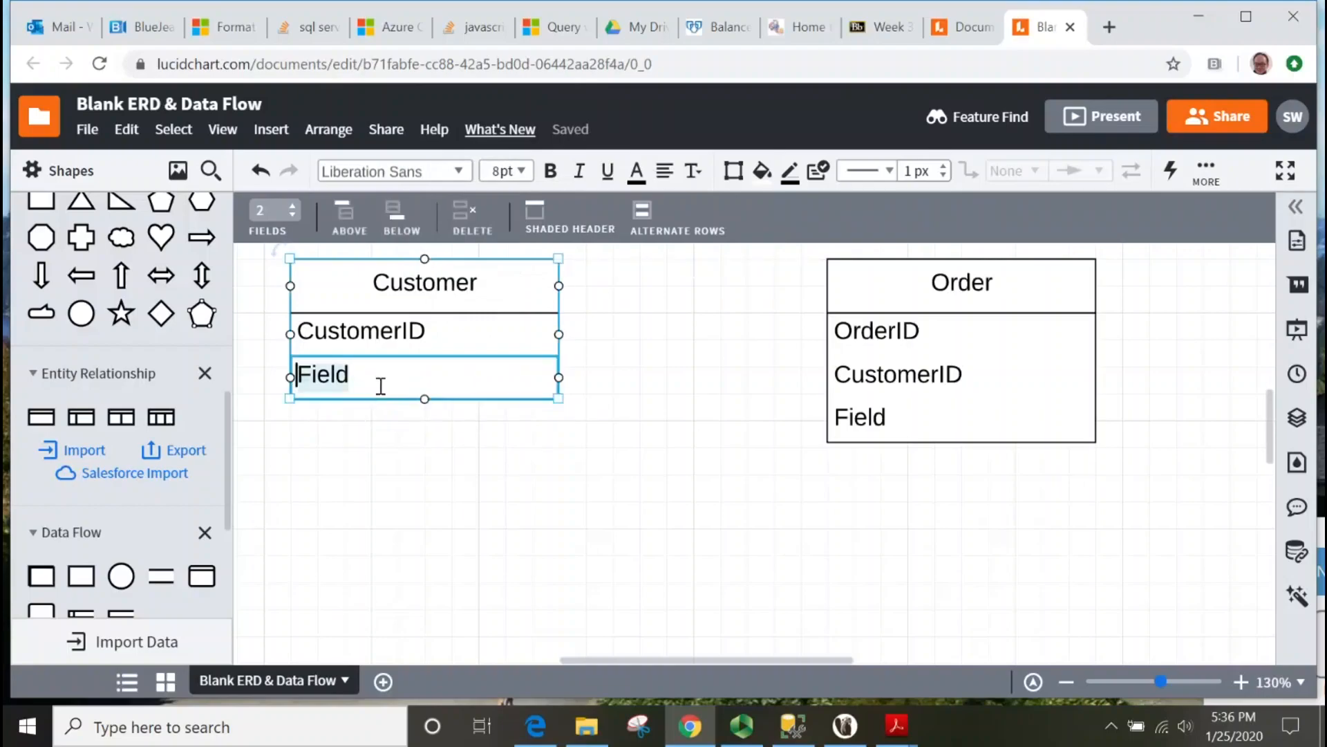
right_click(385, 383)
mouse_move(385, 391)
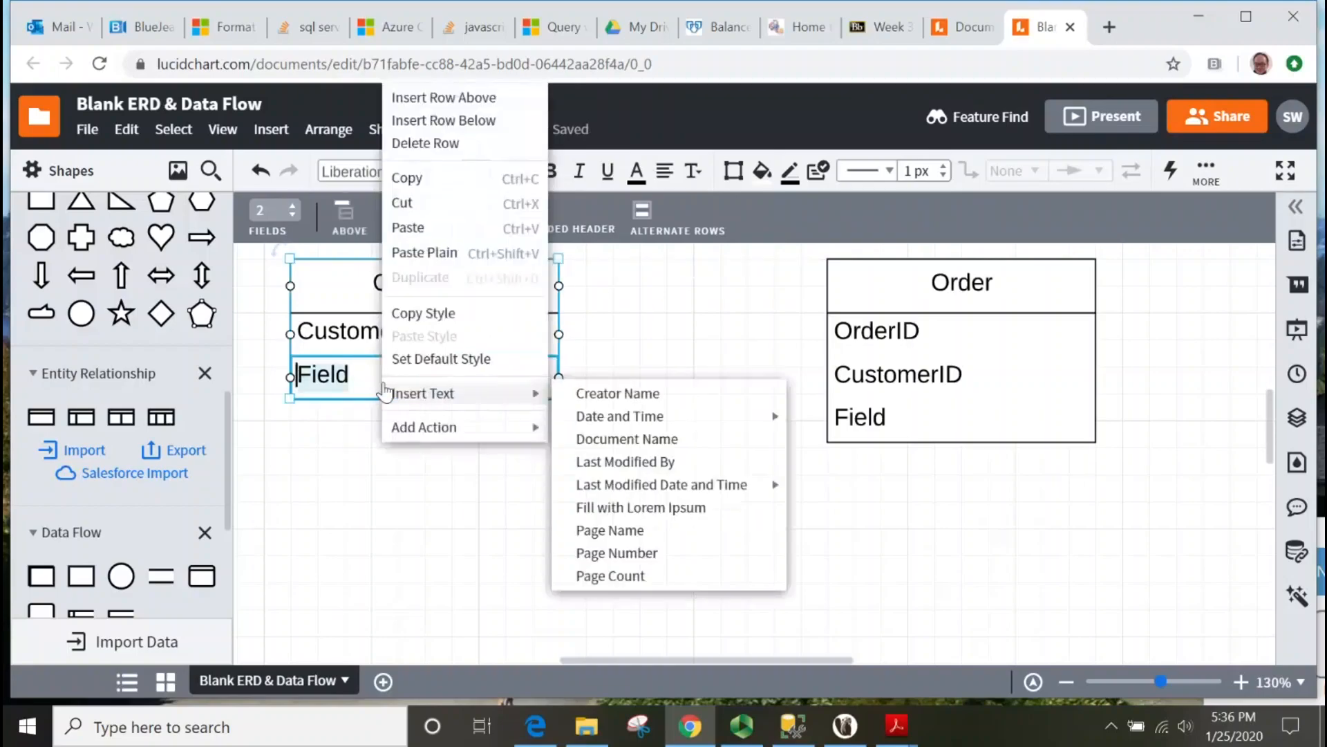
left_click(448, 146)
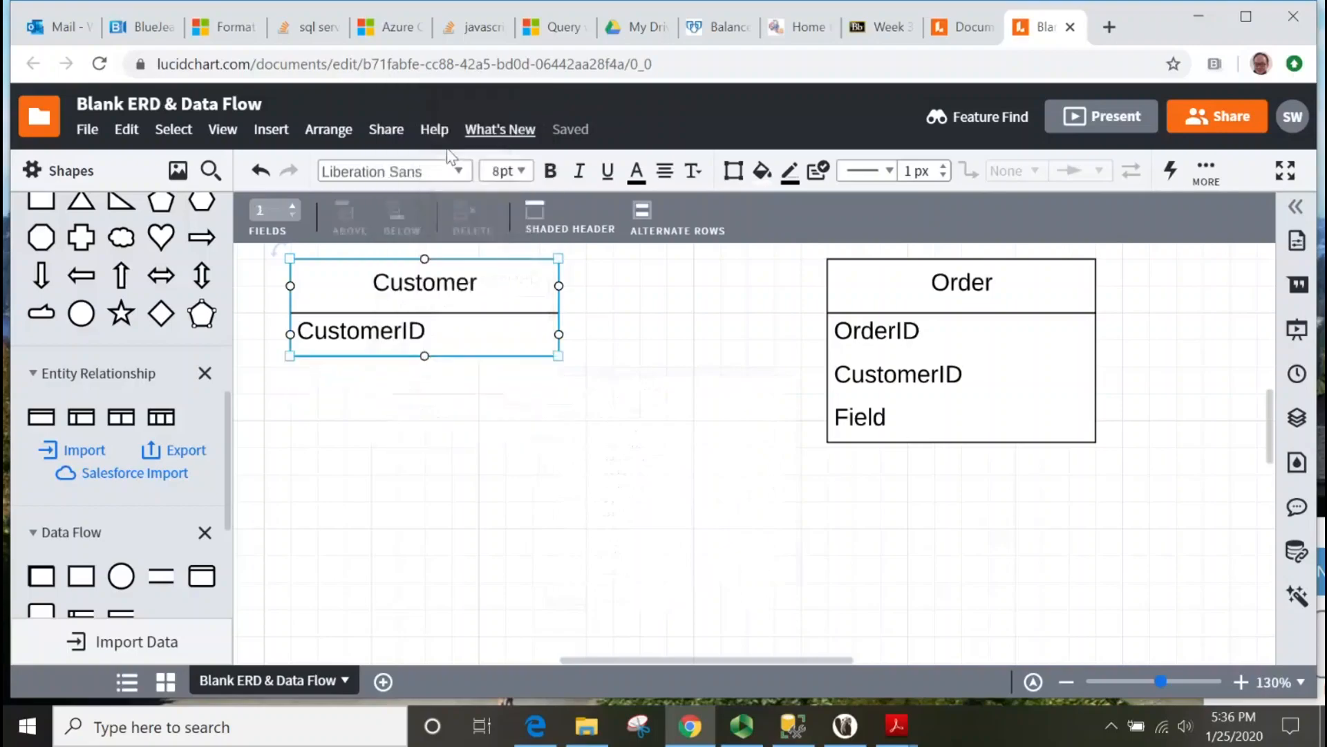
left_click(625, 474)
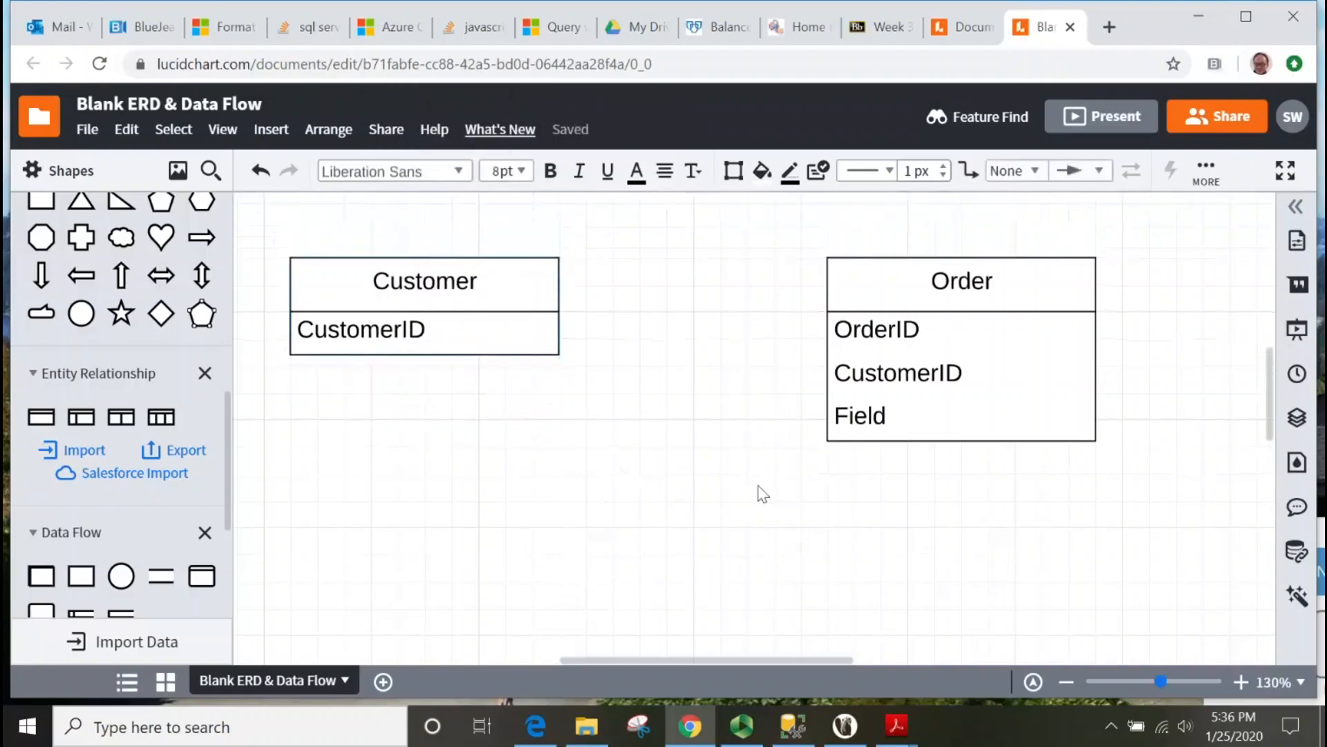
Delete the unused placeholder field row below CustomerID in the Order entity
left_click(854, 415)
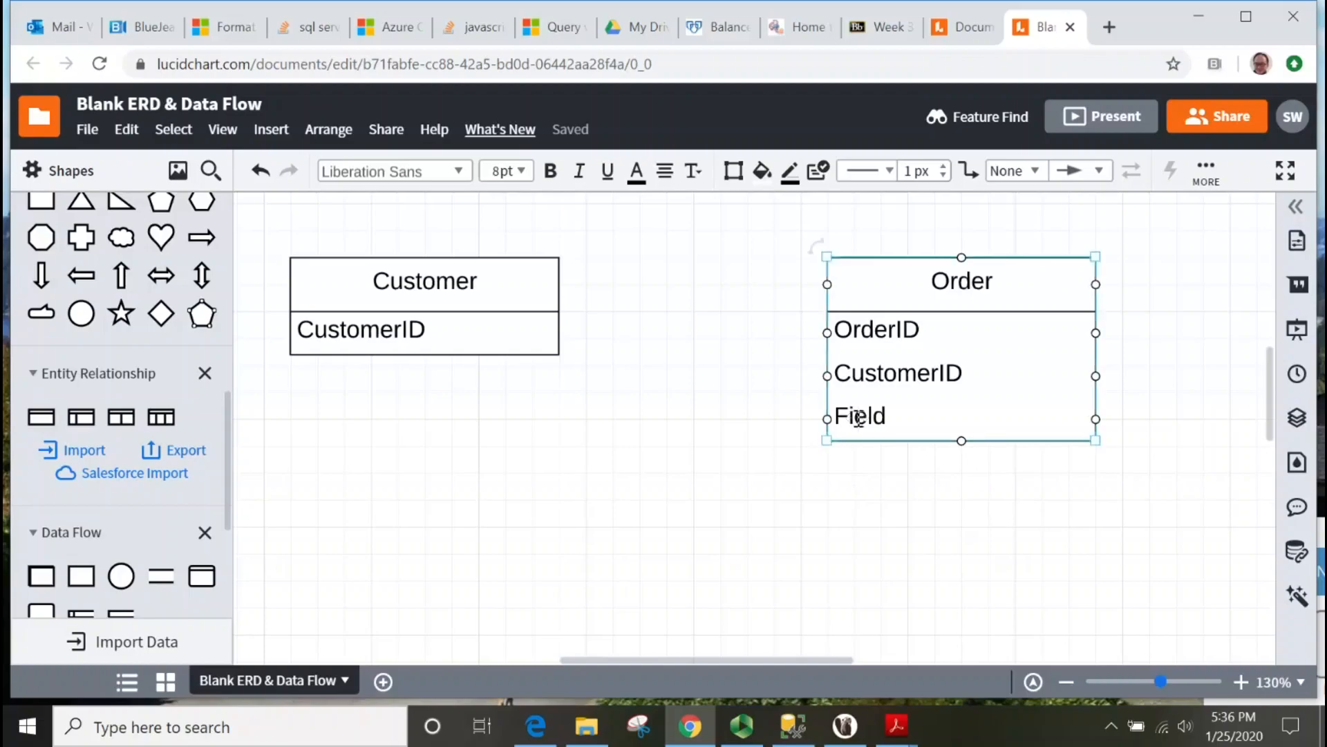
double_click(857, 417)
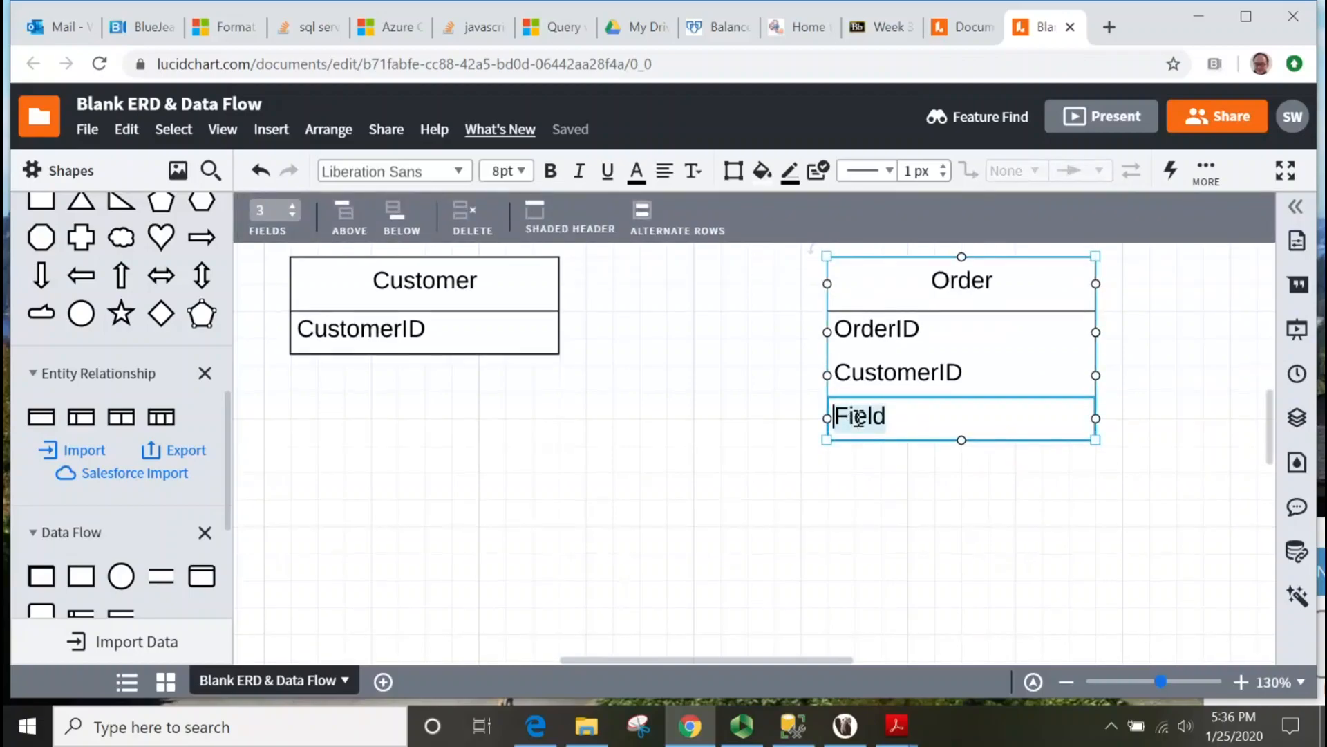
right_click(858, 417)
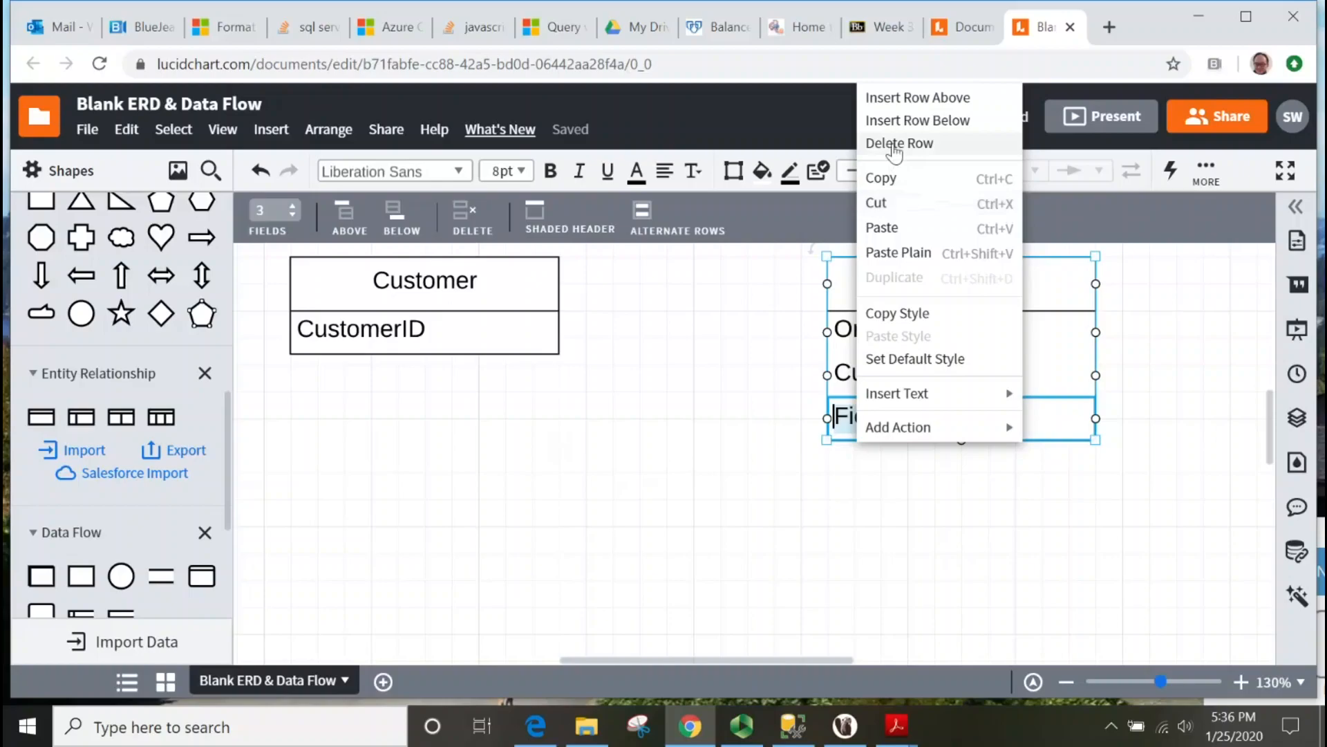
left_click(896, 145)
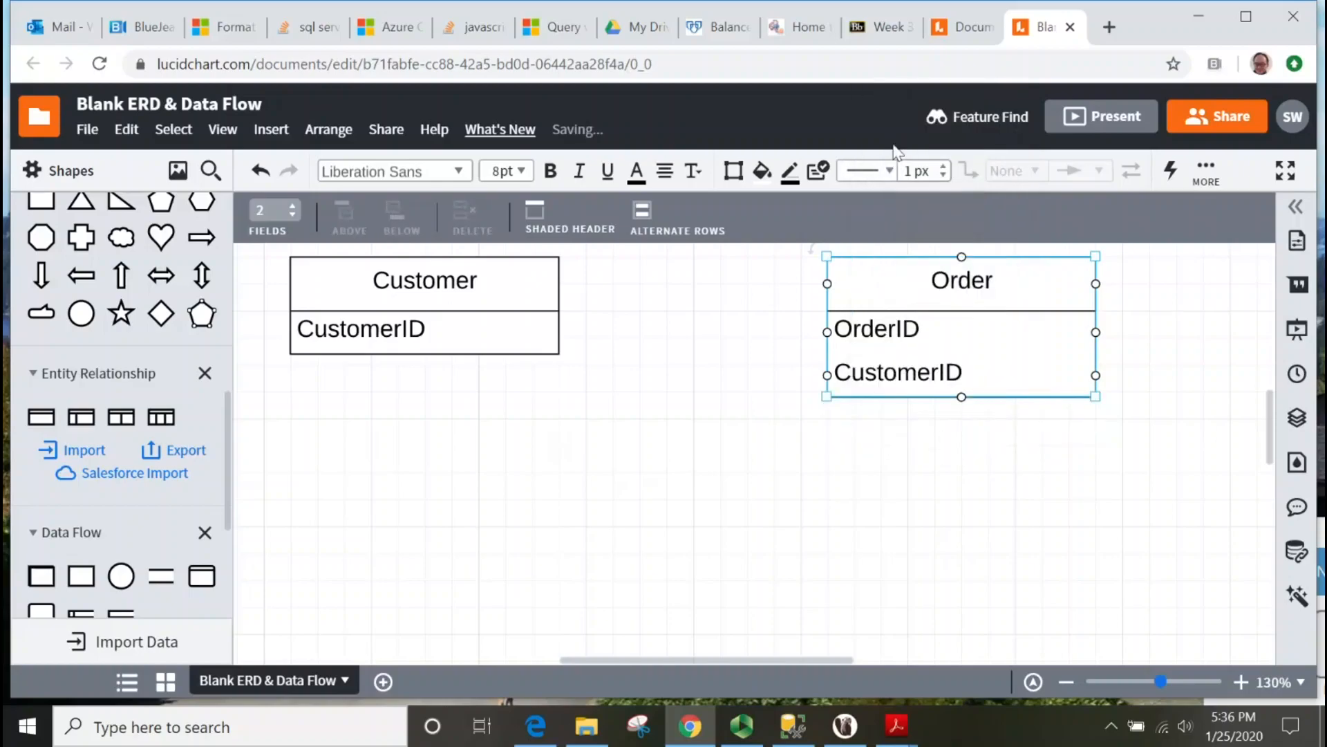
Connect the Customer entity's header row to the Order entity's header row with a relationship line
left_click(606, 560)
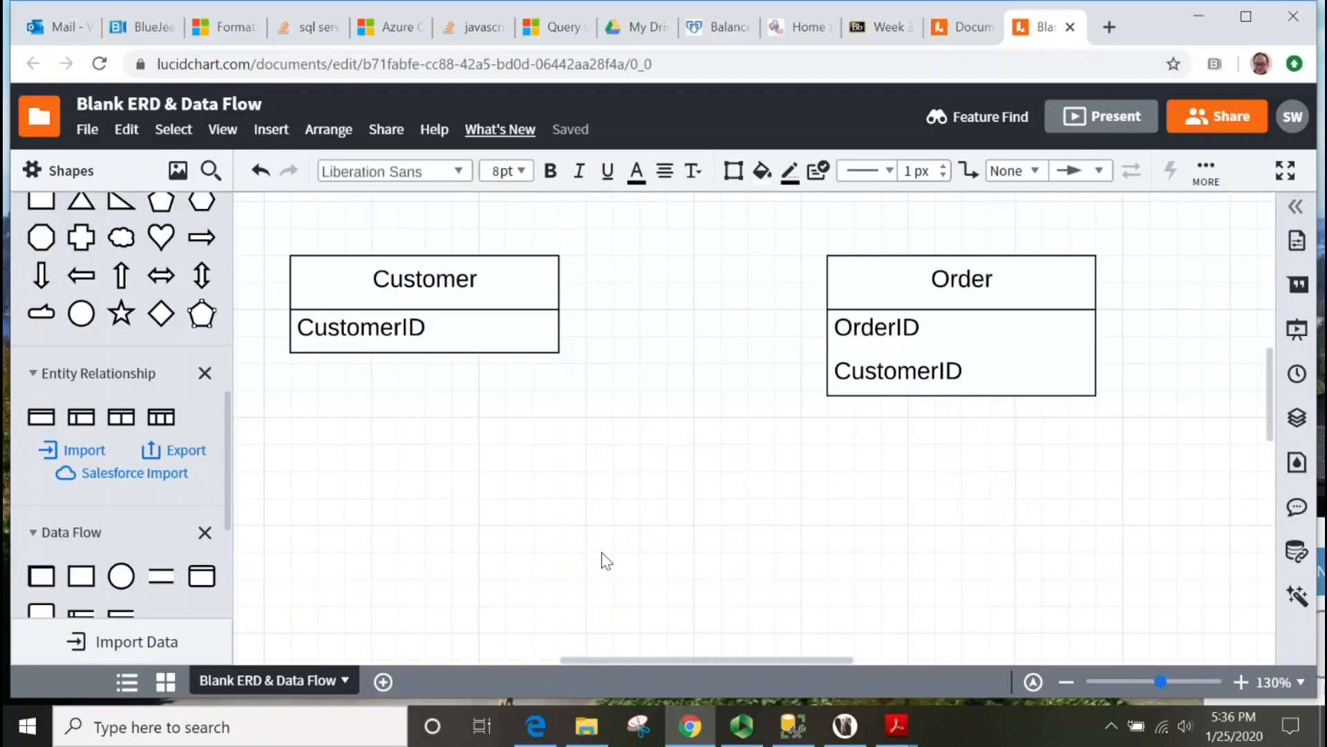
mouse_move(562, 304)
left_click_drag(559, 282, 826, 295)
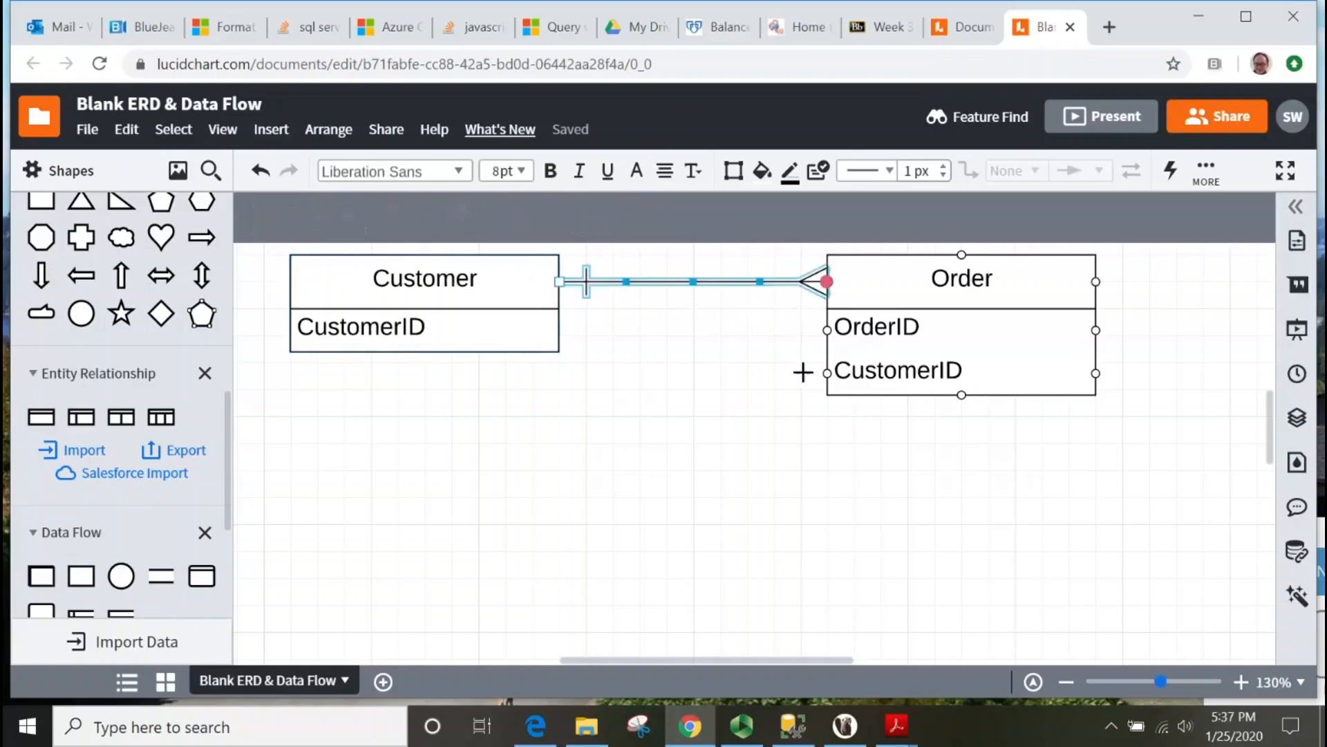
left_click(760, 475)
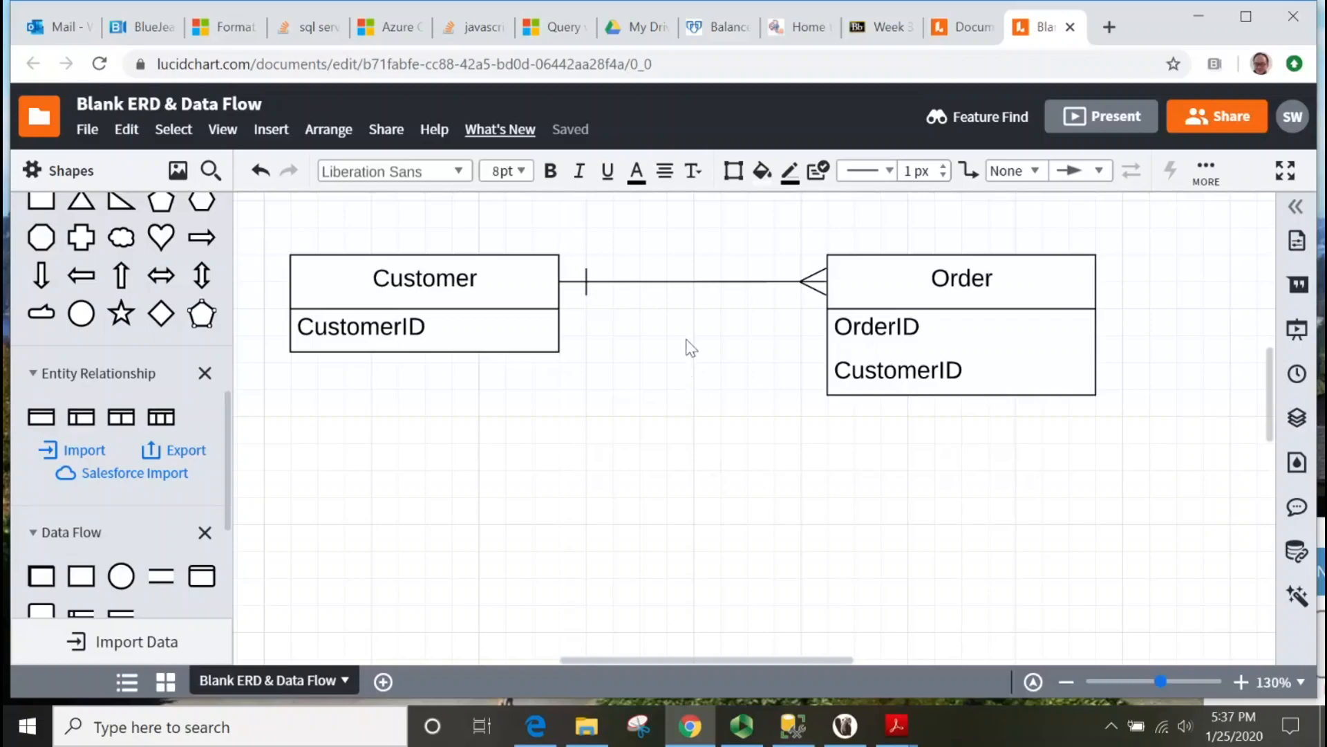
Change the line style of the relationship between Customer and Order from solid to fine dashed
left_click(685, 281)
left_click(685, 280)
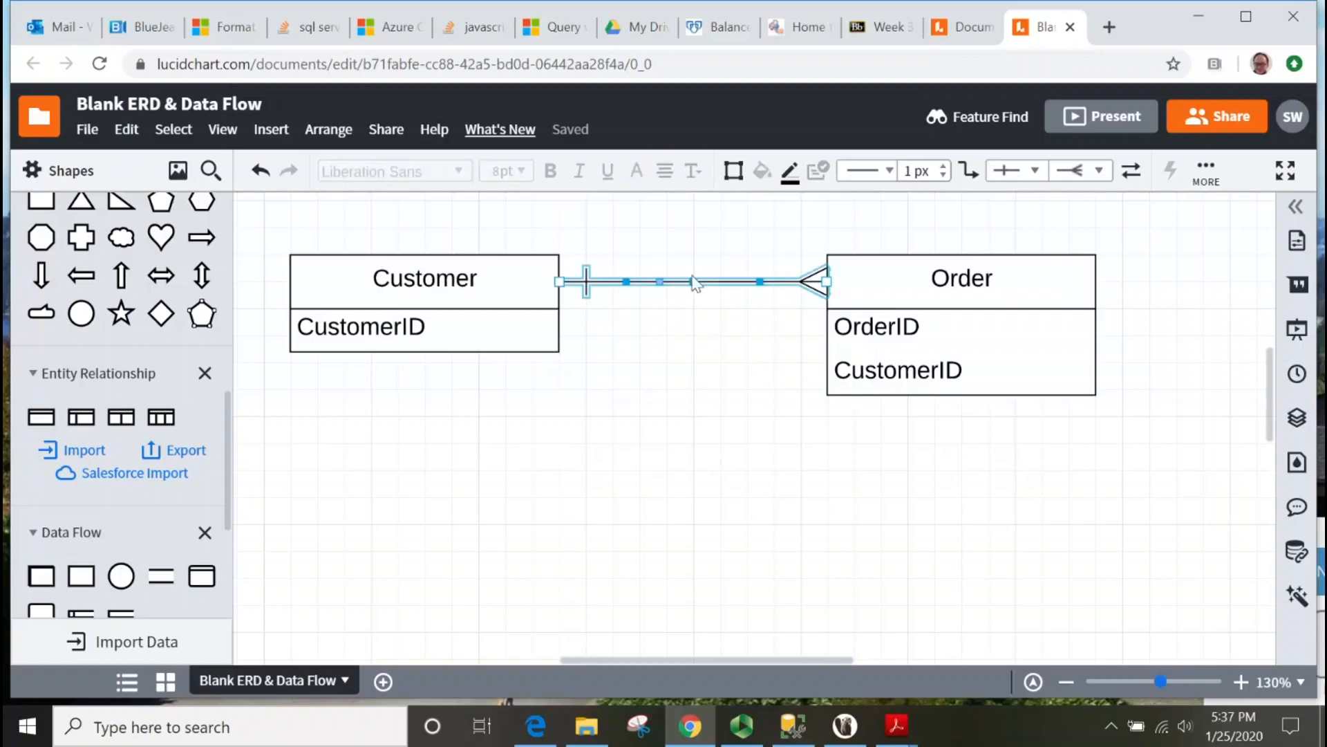
left_click(891, 172)
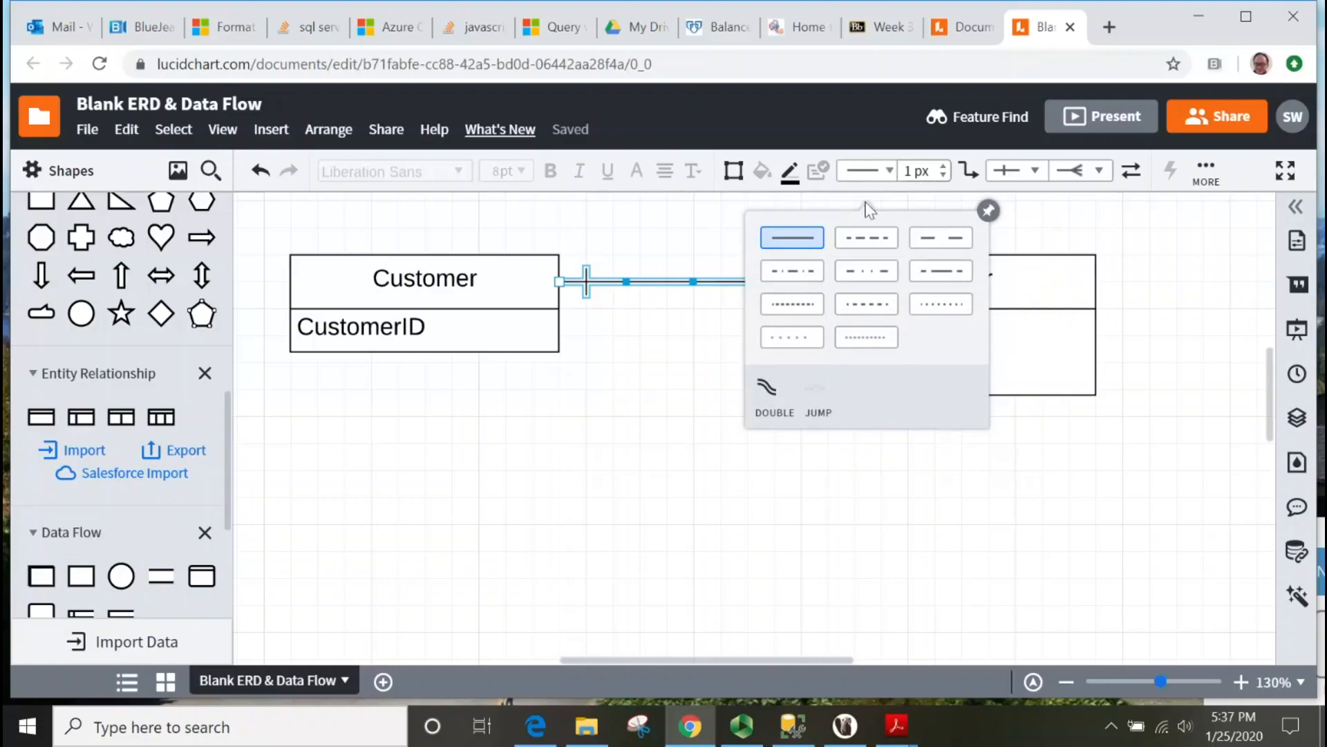
left_click(789, 310)
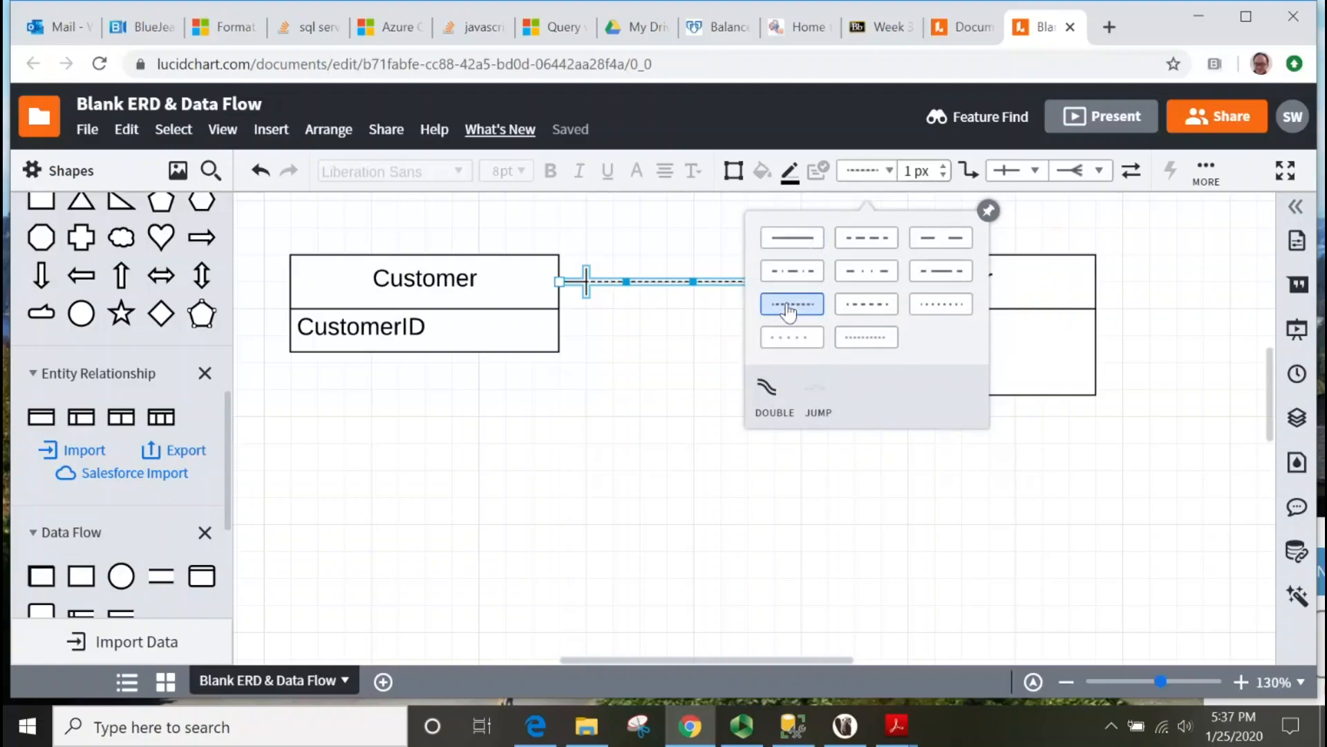
left_click(739, 372)
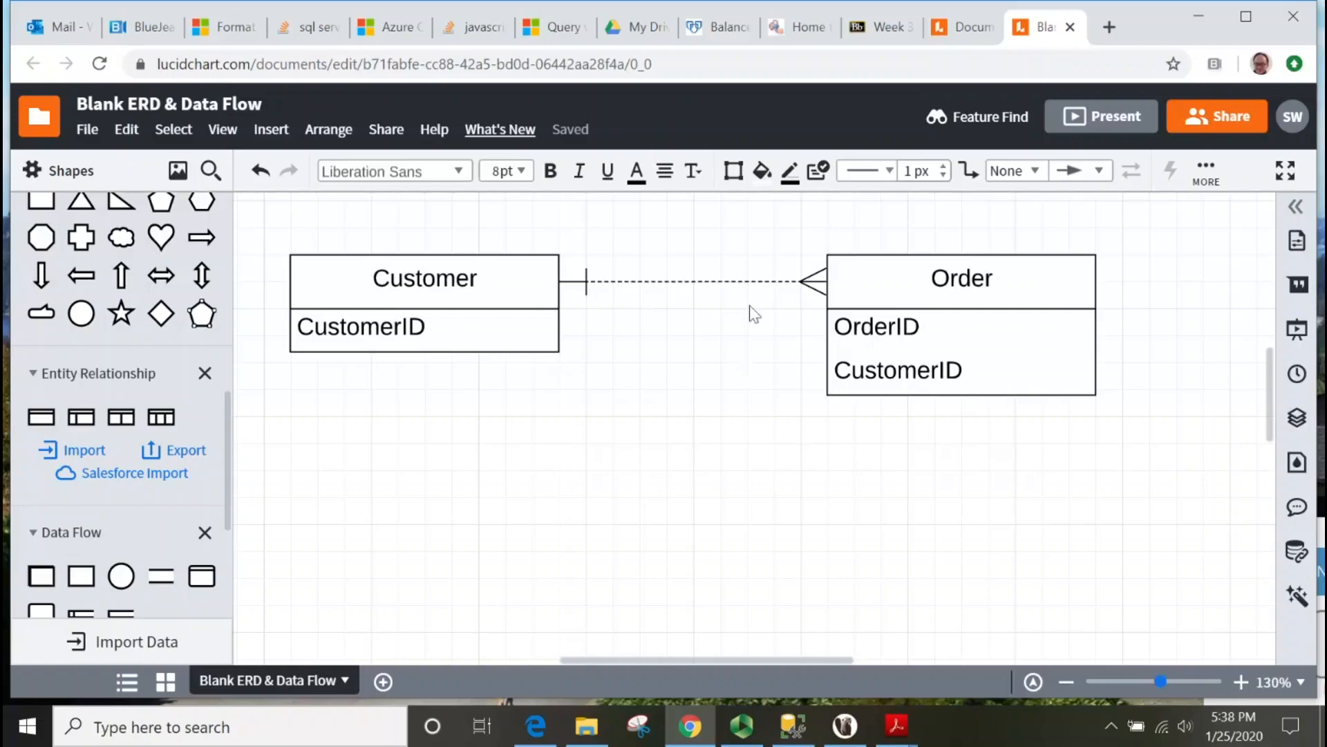
Set the Order end of the relationship line to the zero-or-many symbol, a circle with a crow's foot
left_click(743, 282)
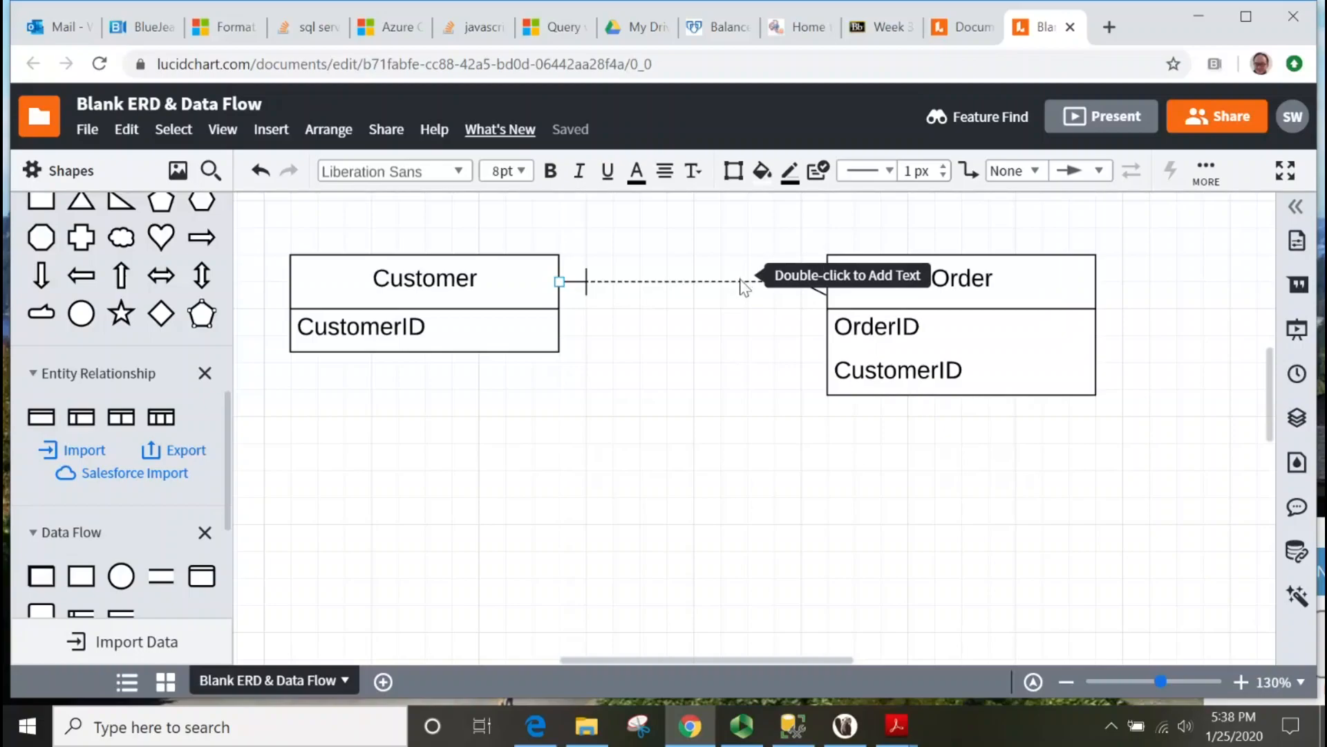
double_click(742, 280)
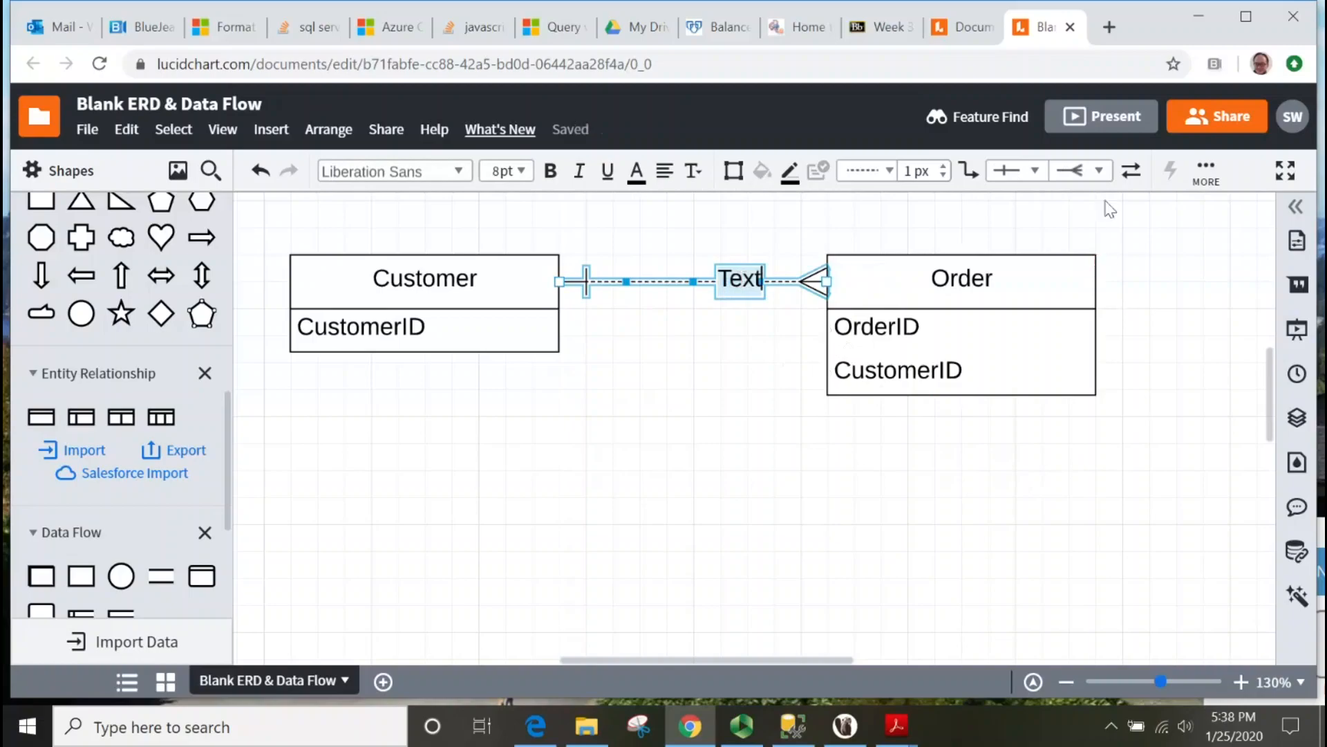
left_click(1100, 173)
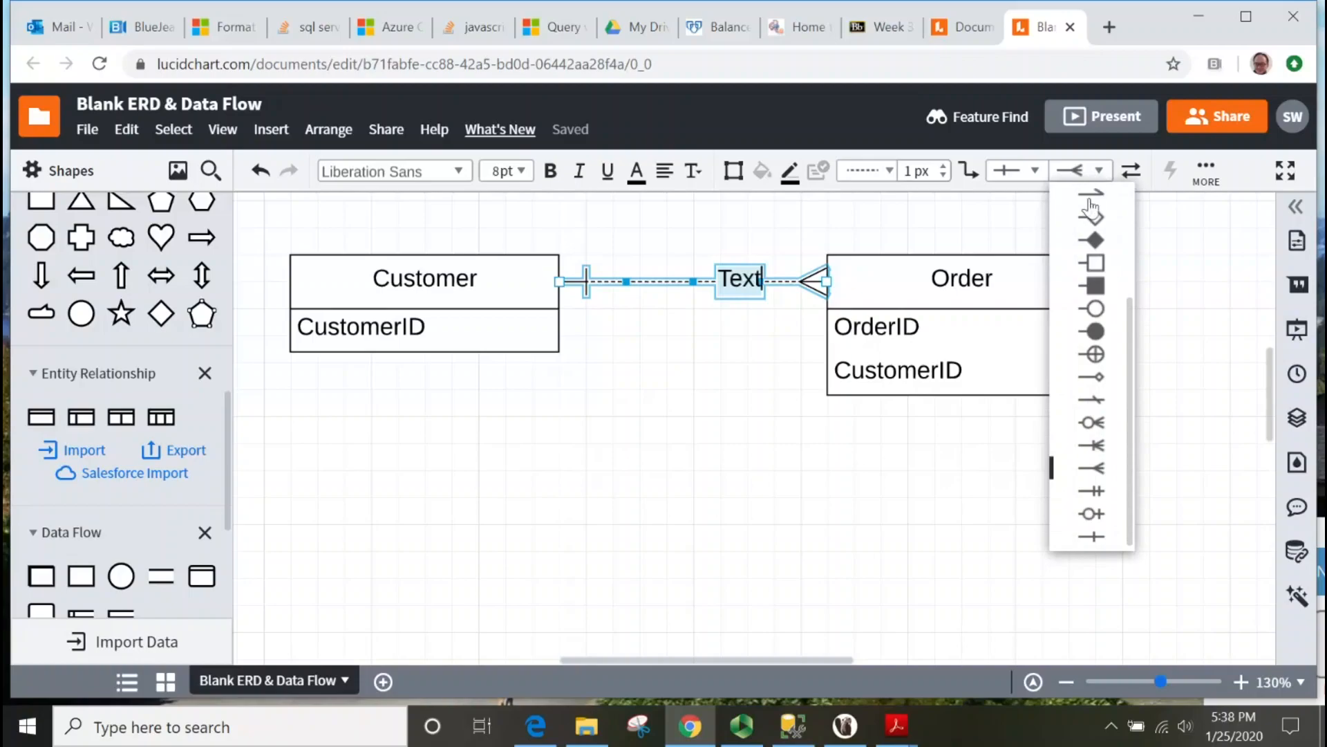
left_click(1097, 424)
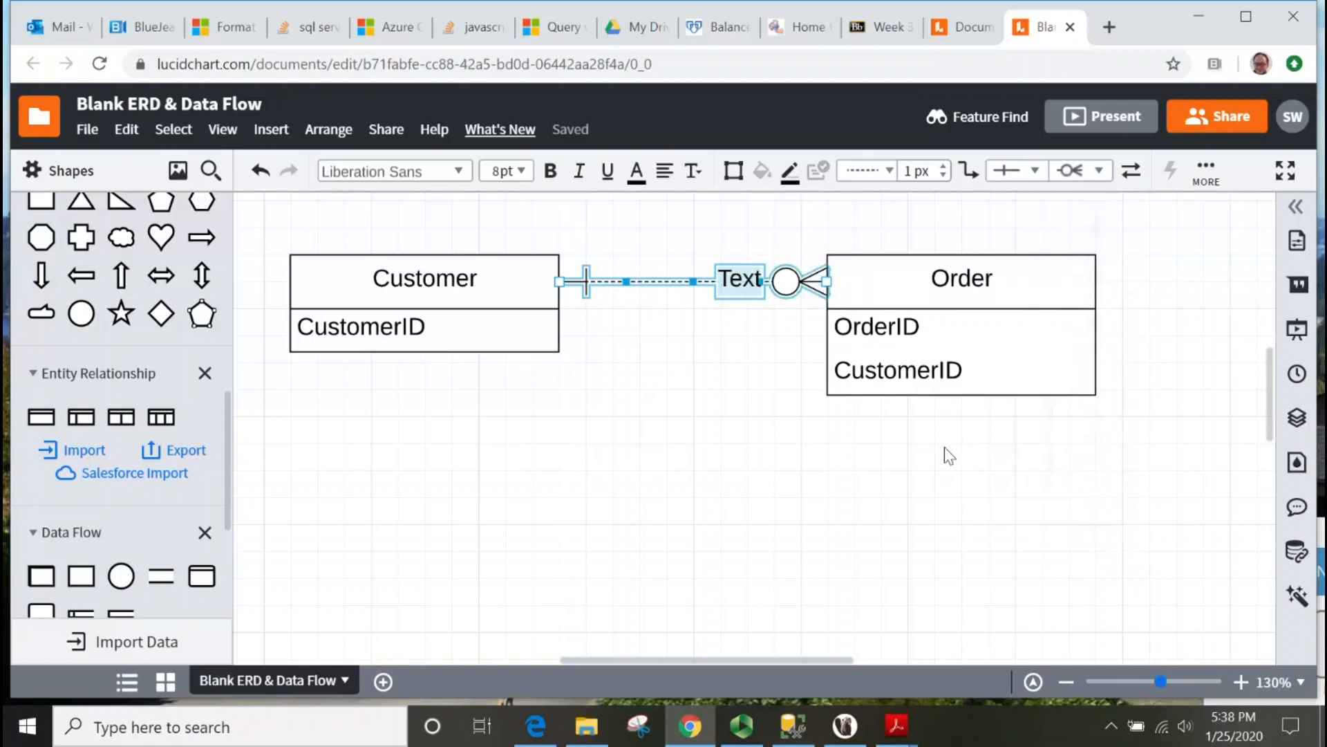
left_click(737, 459)
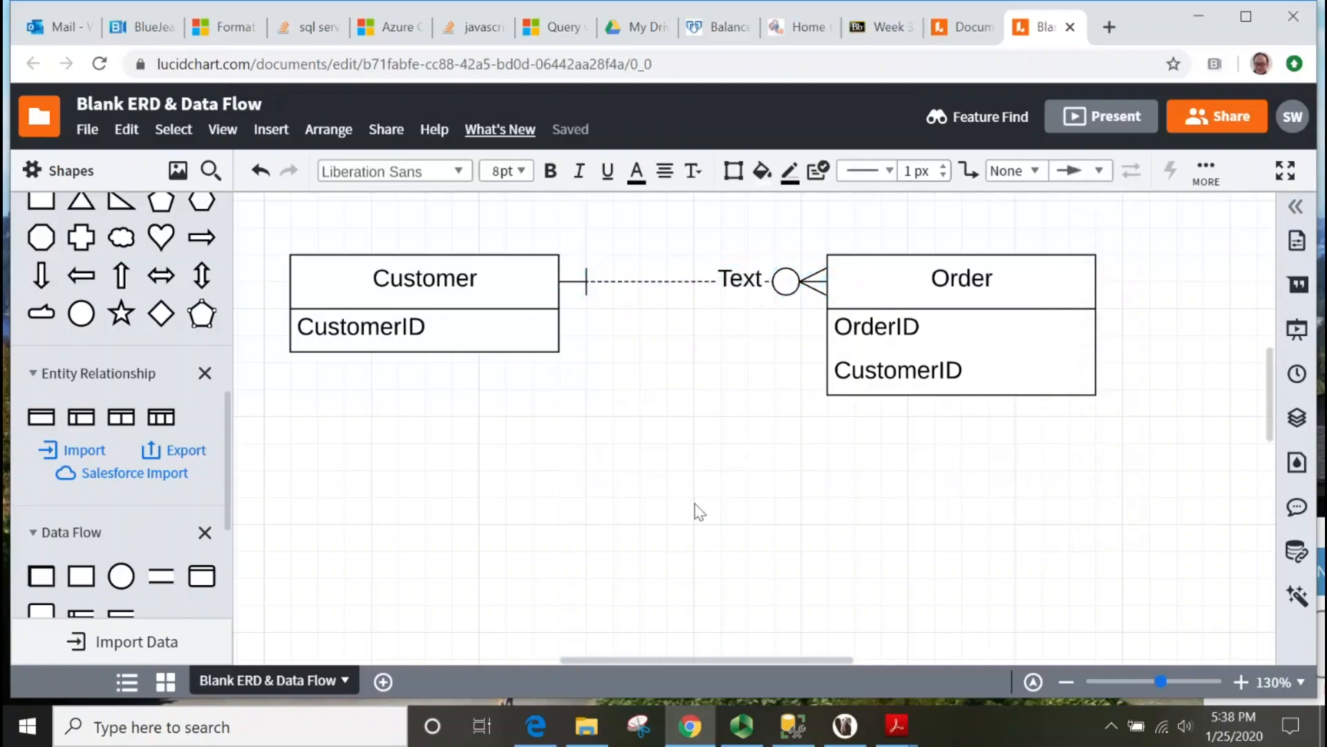
Delete the placeholder "Text" label from the relationship line between Customer and Order
left_click(735, 283)
left_click(737, 280)
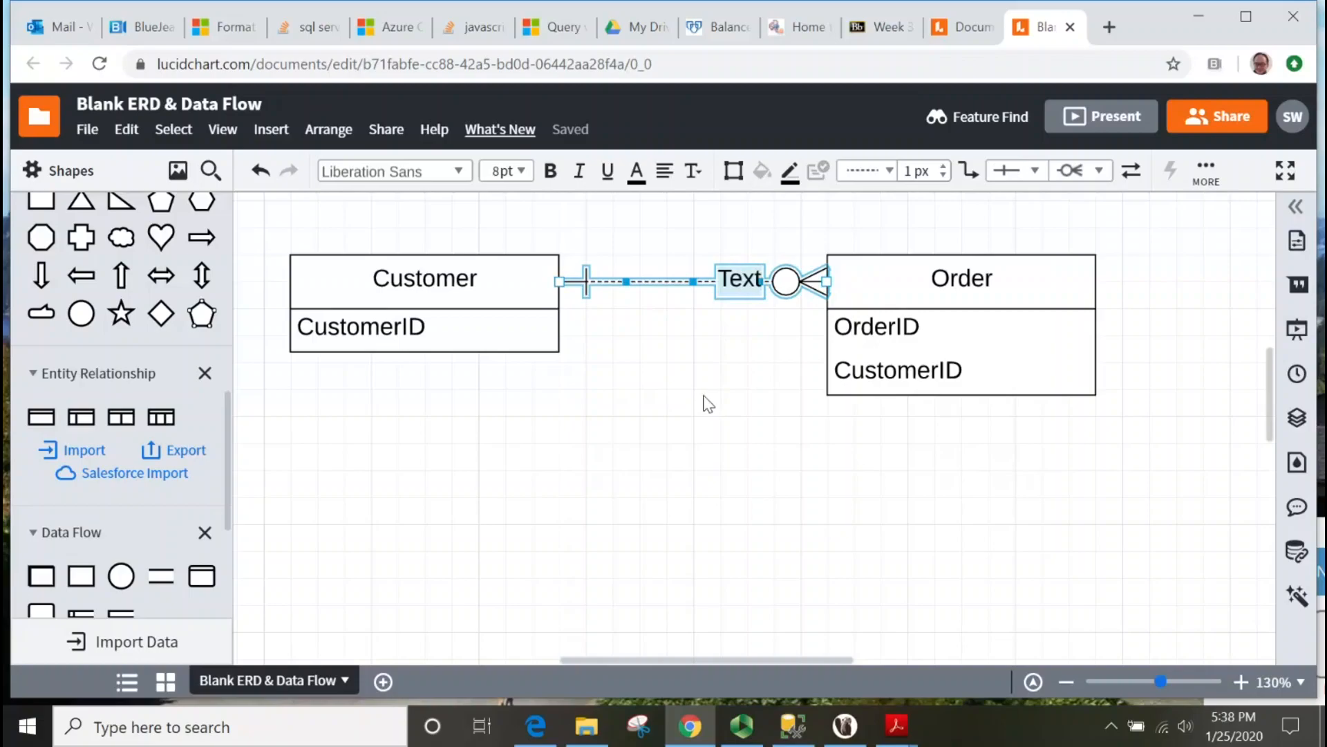
key("Delete")
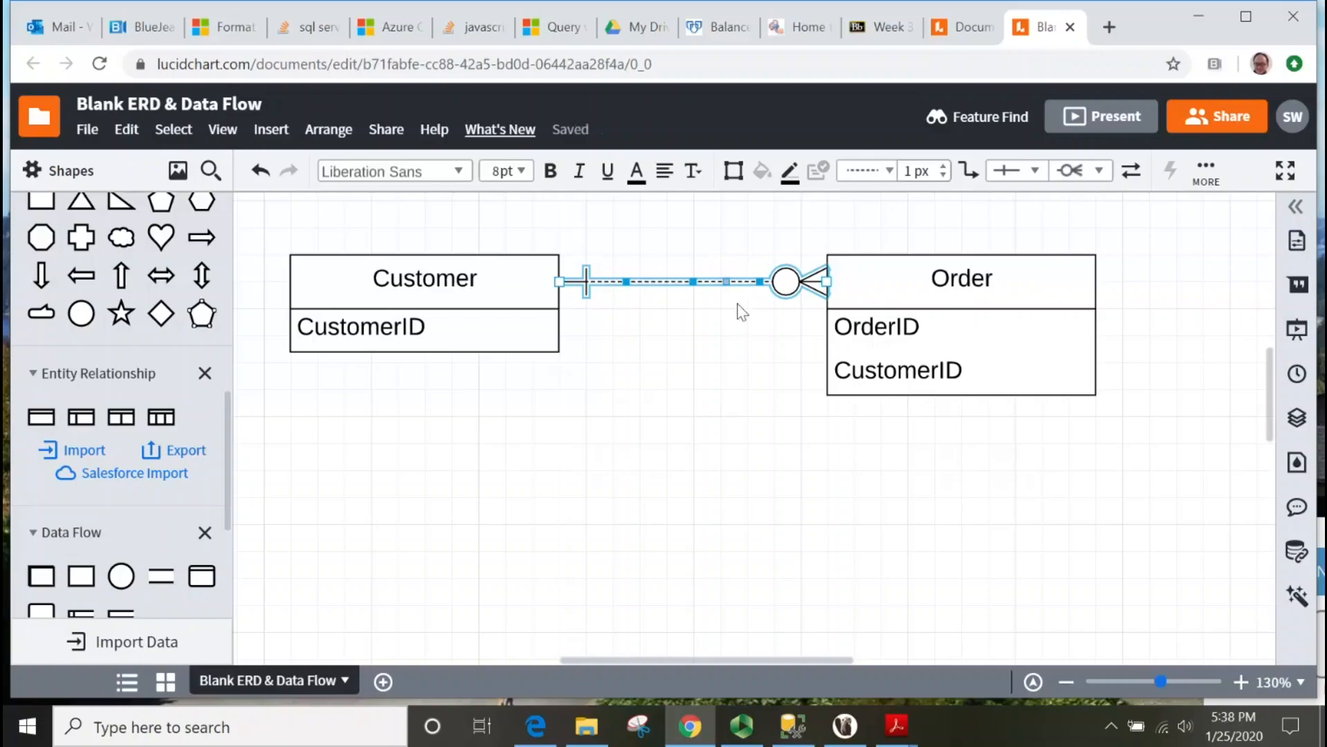
Add the label "Demo" to the relationship line near its Order end
double_click(741, 282)
type("Demo")
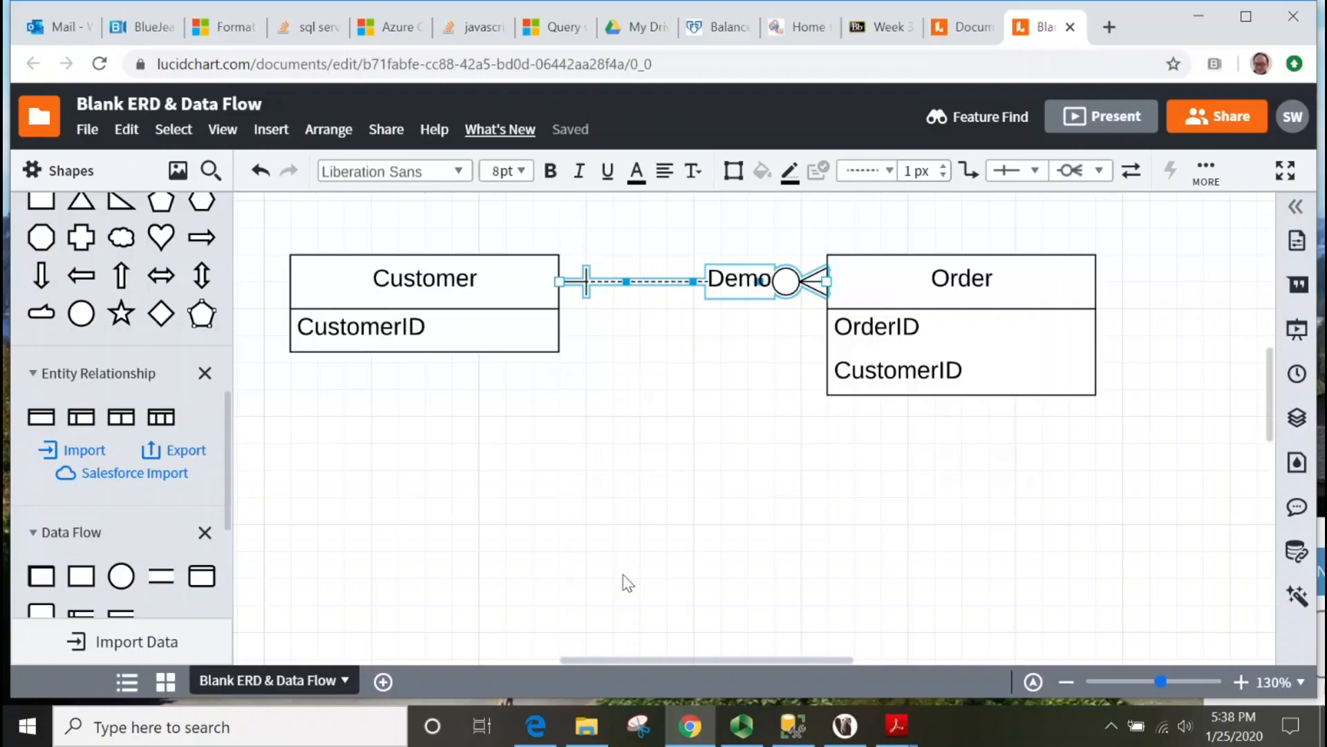
left_click(665, 476)
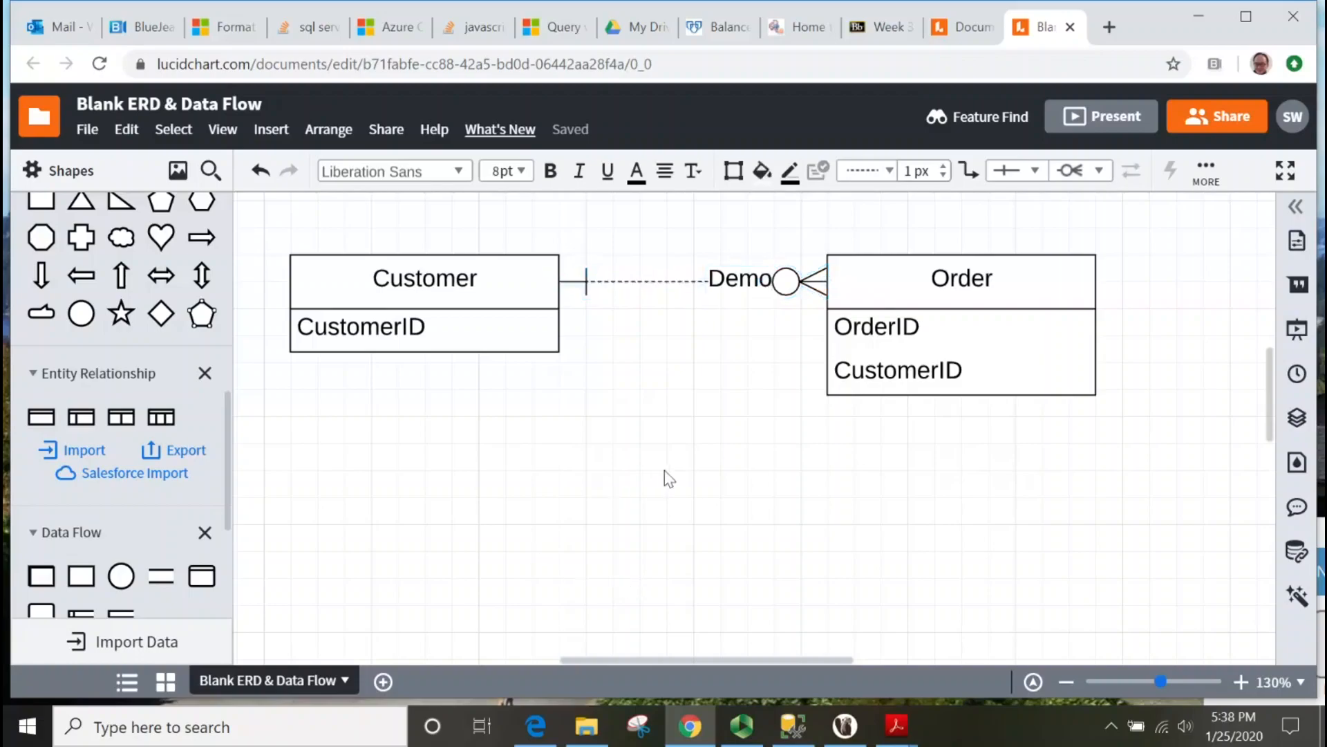